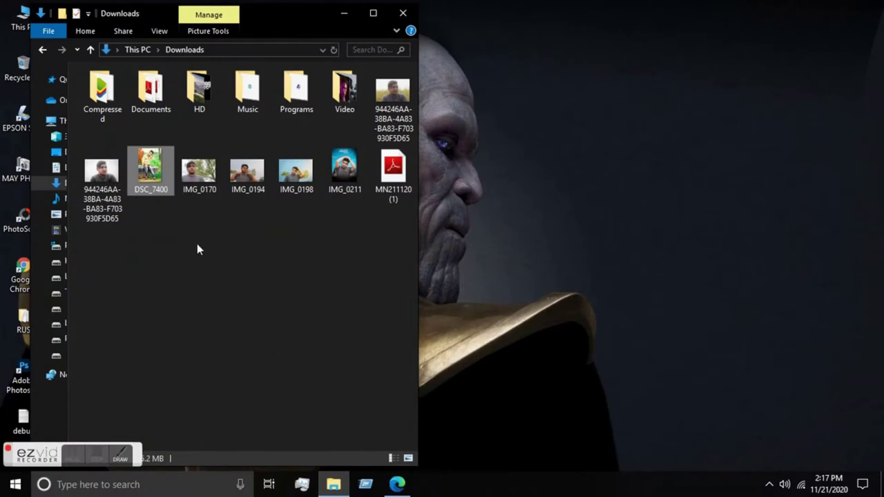
# - Refresh the Downloads folder and open IMG_0198 in the Photos viewer
pyautogui.rightClick(198, 245)
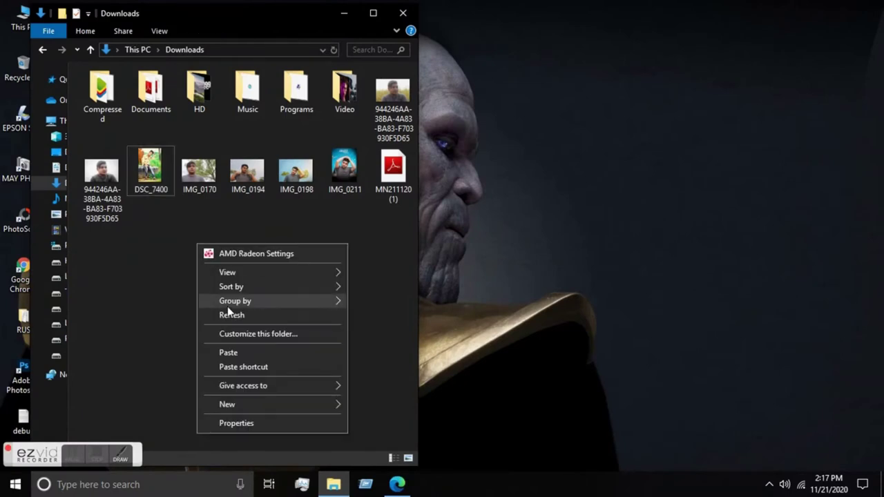
pyautogui.click(228, 316)
pyautogui.rightClick(212, 245)
pyautogui.click(237, 317)
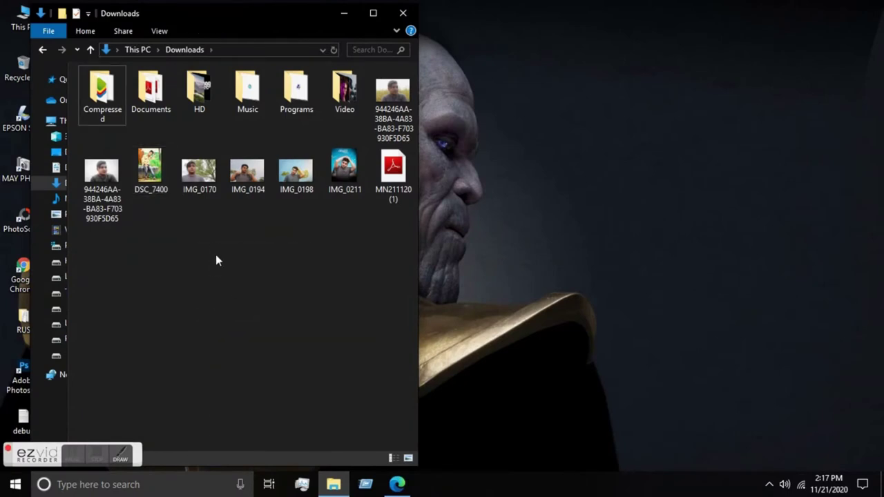
pyautogui.click(297, 191)
pyautogui.doubleClick(297, 191)
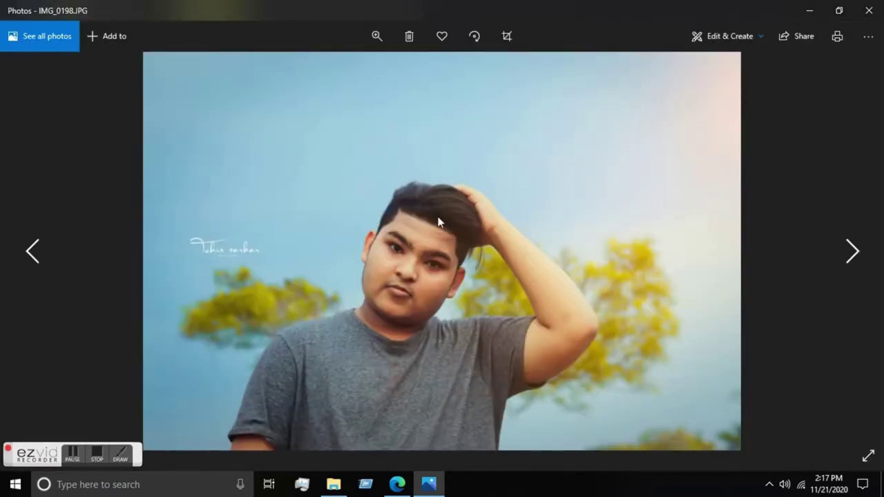
# - Zoom IMG_0198, flip between it and the raw IMG_0194, then close Photos
pyautogui.scroll(2, 438, 221)
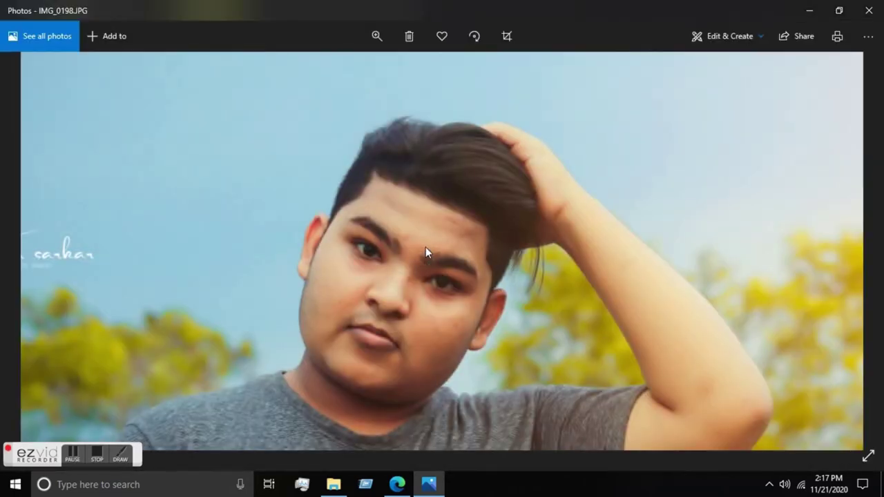
pyautogui.scroll(-2, 426, 246)
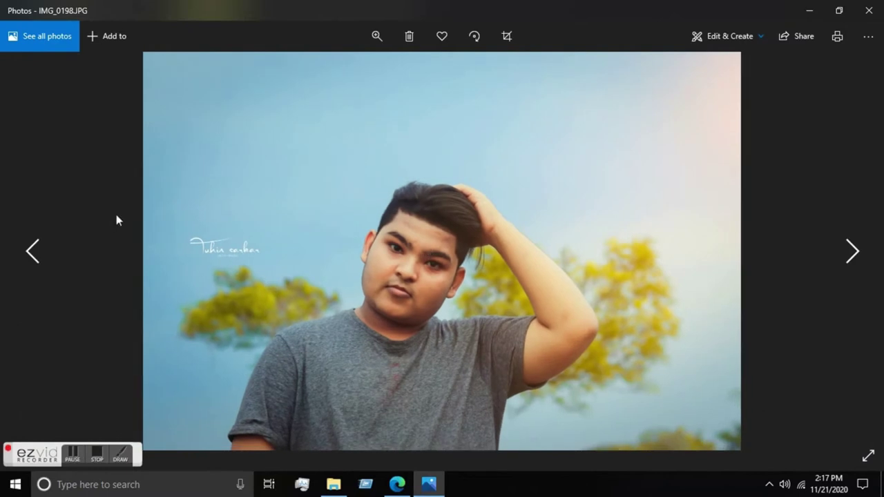
pyautogui.click(29, 253)
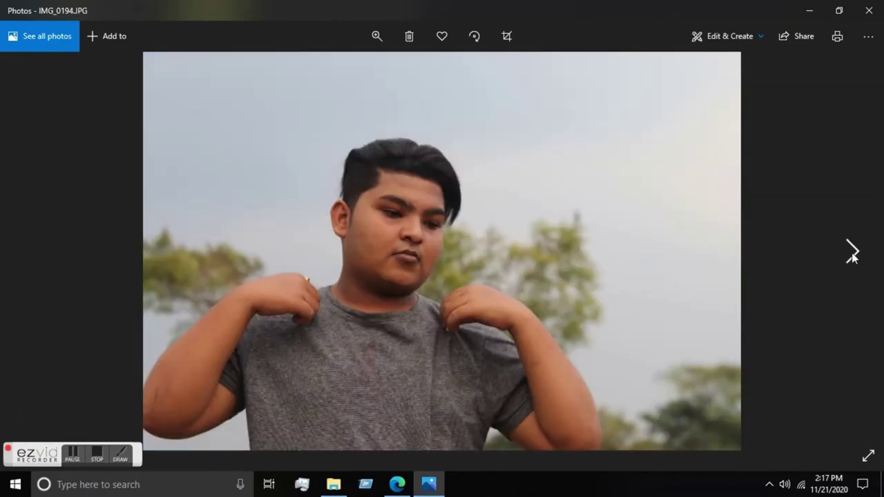
pyautogui.click(853, 253)
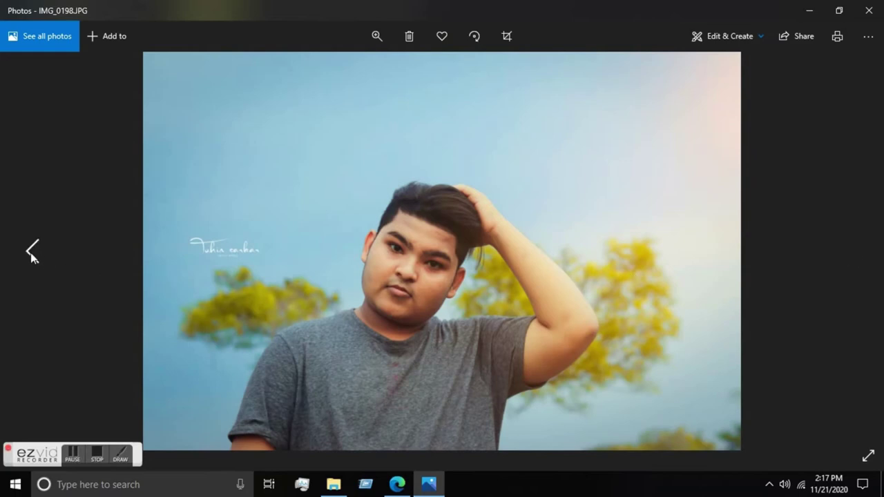
pyautogui.click(31, 255)
pyautogui.click(869, 10)
# - Refresh the Downloads folder and select IMG_0194
pyautogui.rightClick(346, 221)
pyautogui.click(377, 290)
pyautogui.click(234, 186)
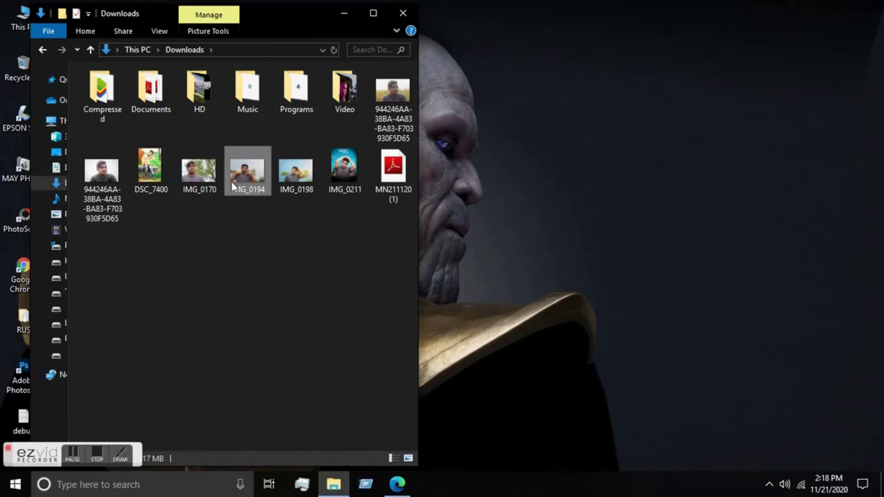
# - Open IMG_0194 with Adobe Photoshop 2020 from its context menu
pyautogui.rightClick(233, 185)
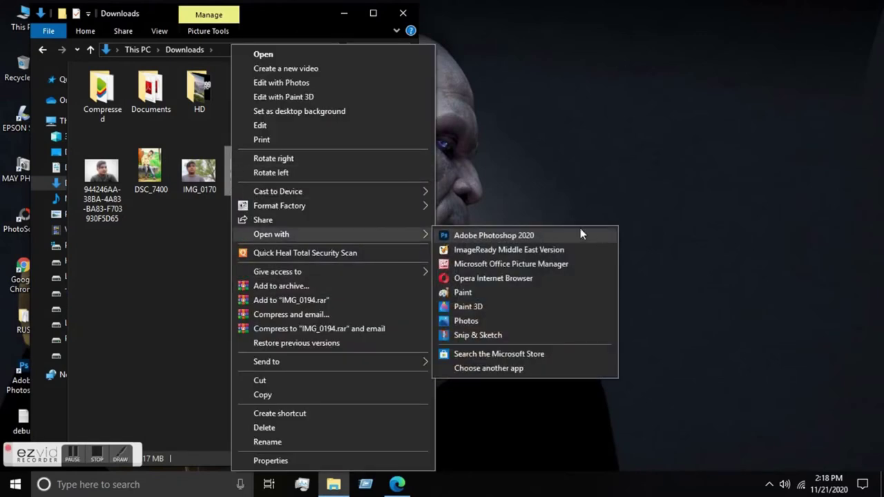
pyautogui.click(581, 230)
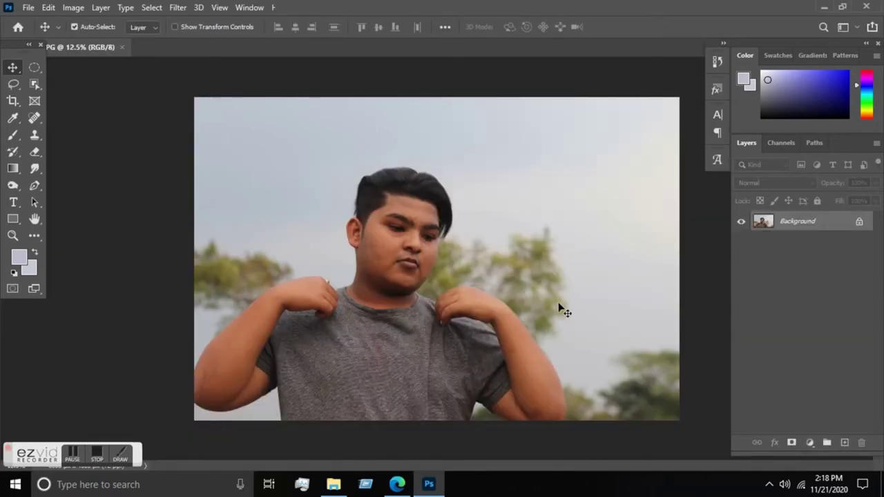
# - Unlock the Background as Layer 0 and duplicate it into Layer 0 copy
pyautogui.click(860, 223)
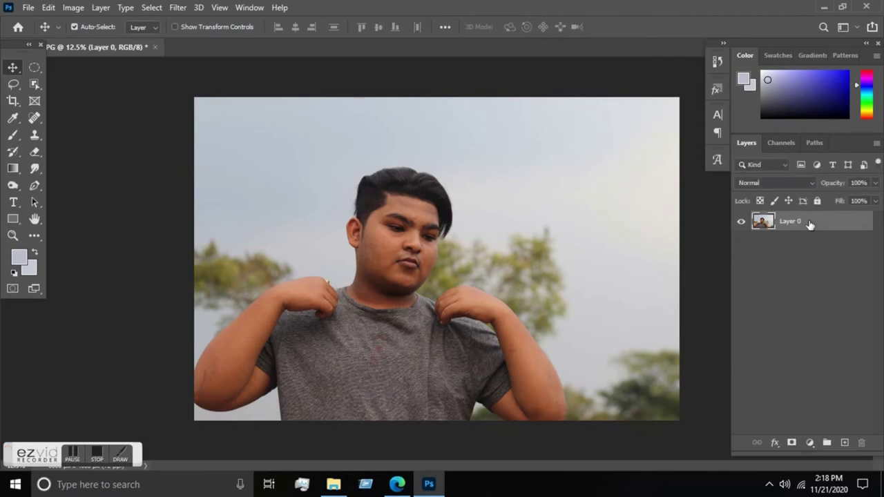
pyautogui.hotkey('ctrl', 'j')
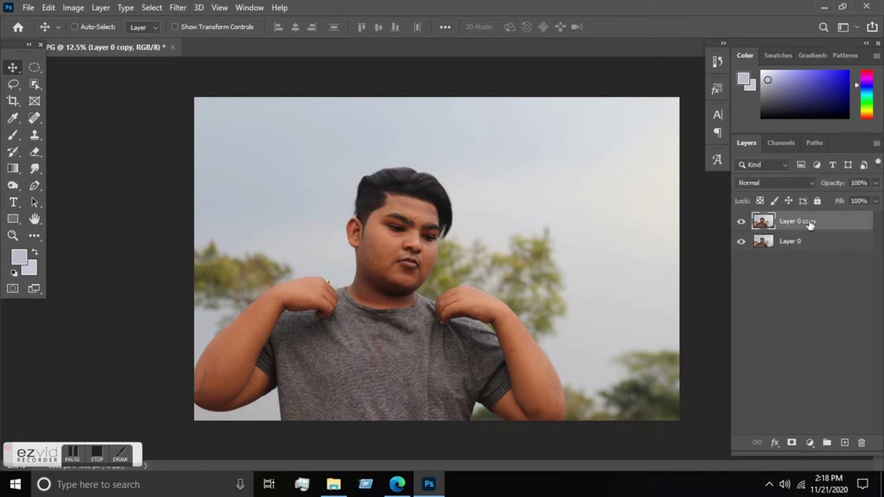
pyautogui.click(786, 286)
pyautogui.click(786, 248)
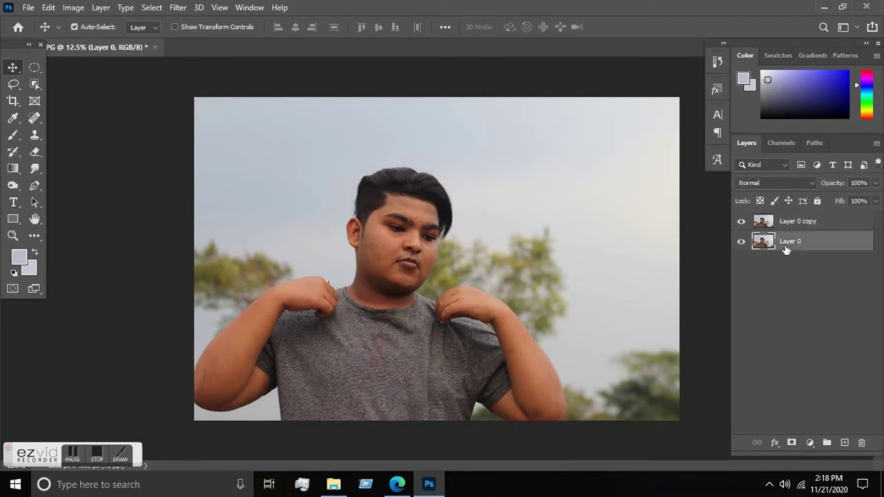
pyautogui.click(800, 222)
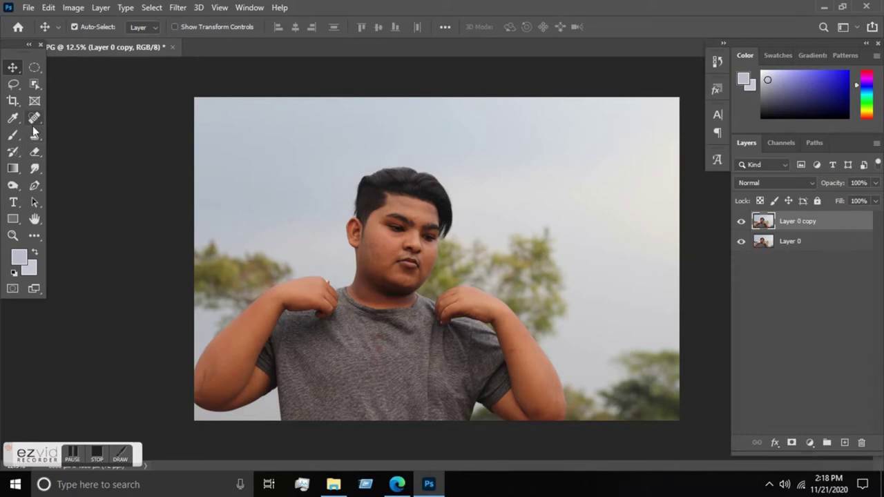
# - Mask Layer 0 copy to the person with Object Selection, then load that outline on Layer 0
pyautogui.click(34, 84)
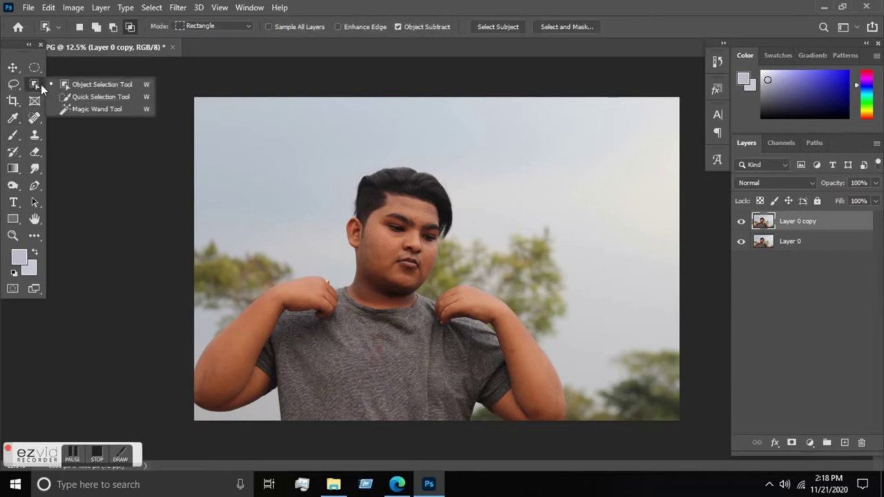
pyautogui.click(89, 83)
pyautogui.moveTo(191, 138)
pyautogui.mouseDown()
pyautogui.moveTo(565, 415)
pyautogui.moveTo(611, 422)
pyautogui.mouseUp()
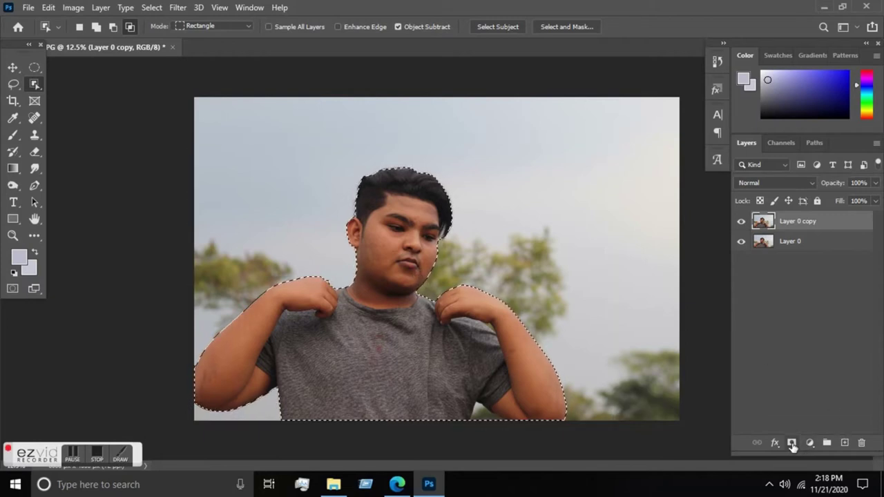
pyautogui.click(792, 443)
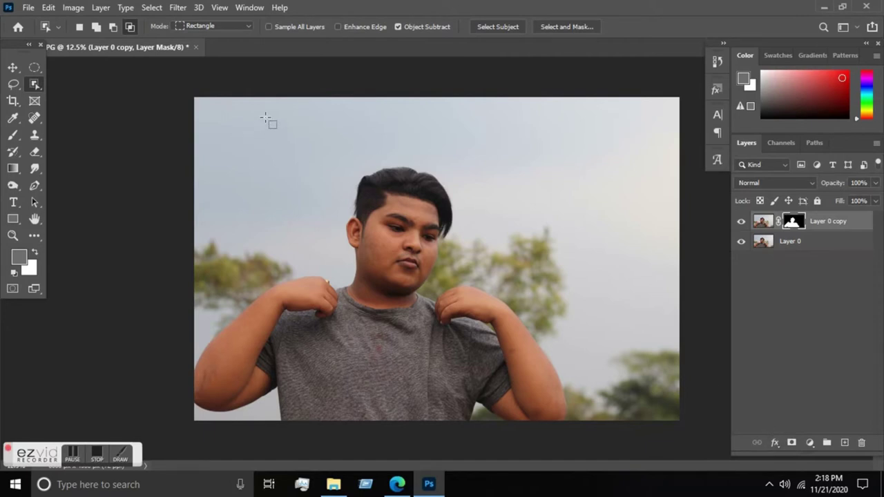
pyautogui.click(769, 246)
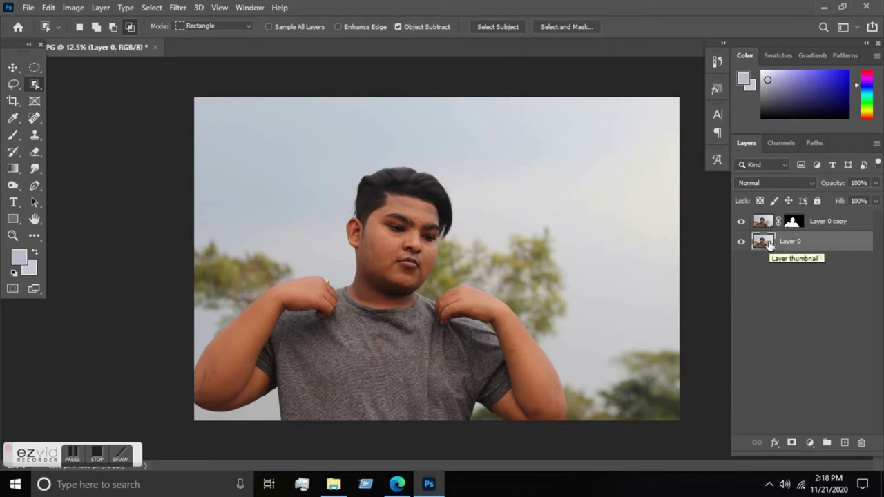
pyautogui.keyDown('ctrl'); pyautogui.click(794, 222); pyautogui.keyUp('ctrl')
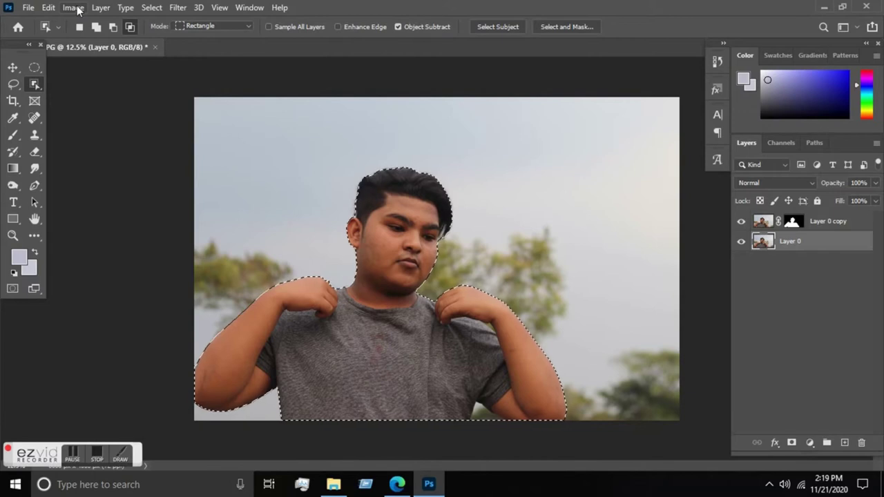
# - Expand the person selection by 20 pixels, then switch over to the YouTube browser
pyautogui.click(151, 7)
pyautogui.moveTo(165, 191)
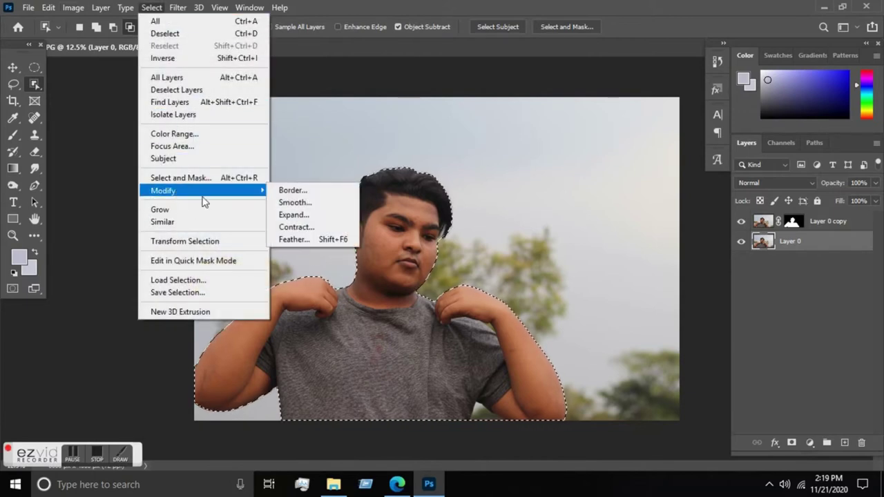
pyautogui.click(312, 214)
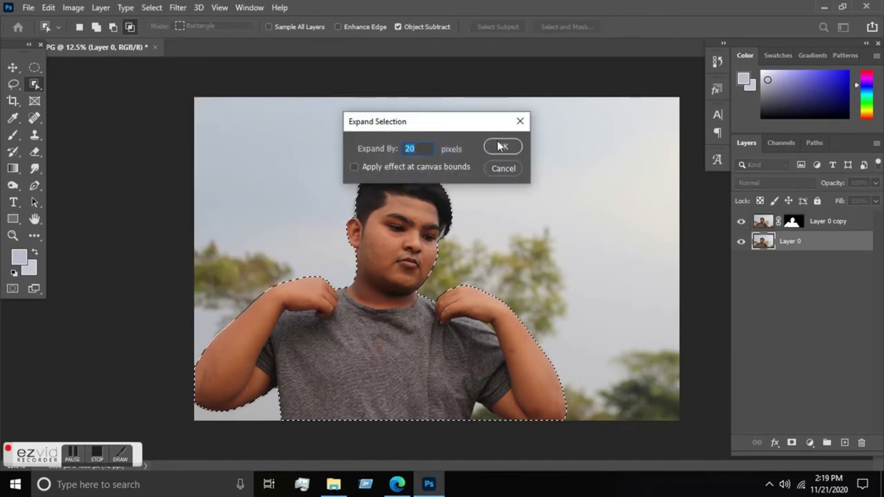
pyautogui.click(502, 147)
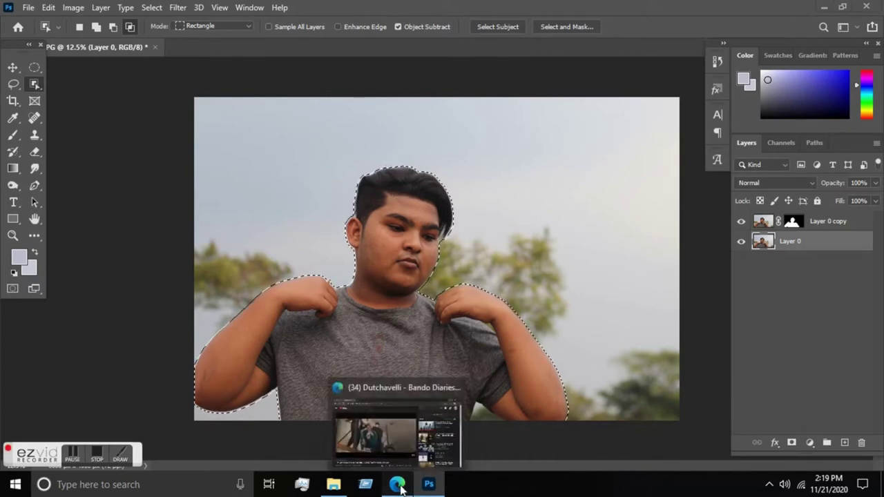
pyautogui.moveTo(397, 484)
pyautogui.click(394, 458)
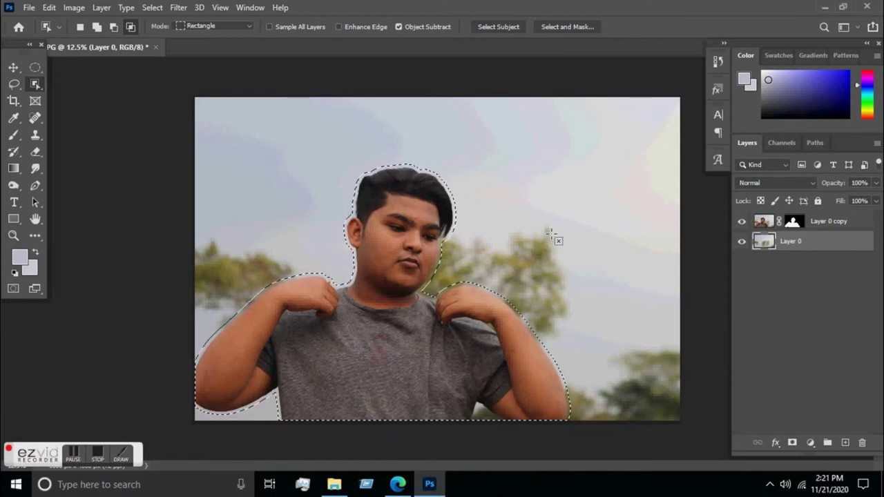
# - Hide Layer 0 copy, clear the selection, and bring up the Blur filters
pyautogui.click(742, 223)
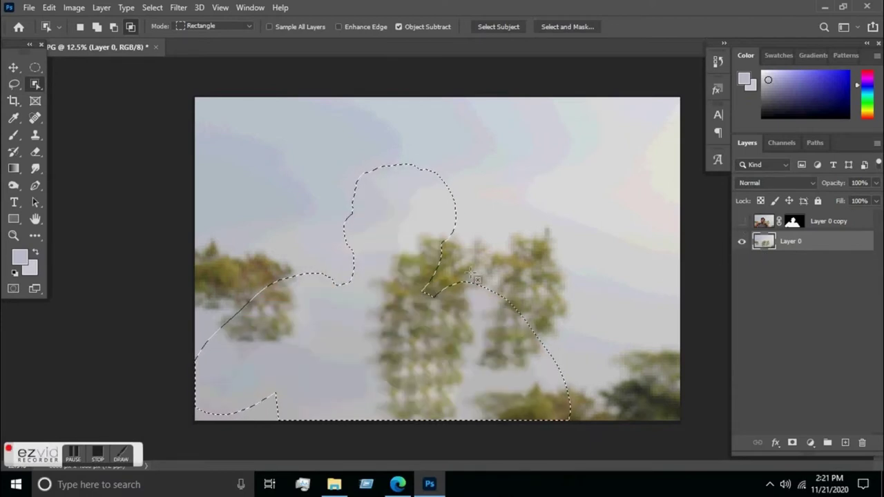
pyautogui.hotkey('ctrl', 'd')
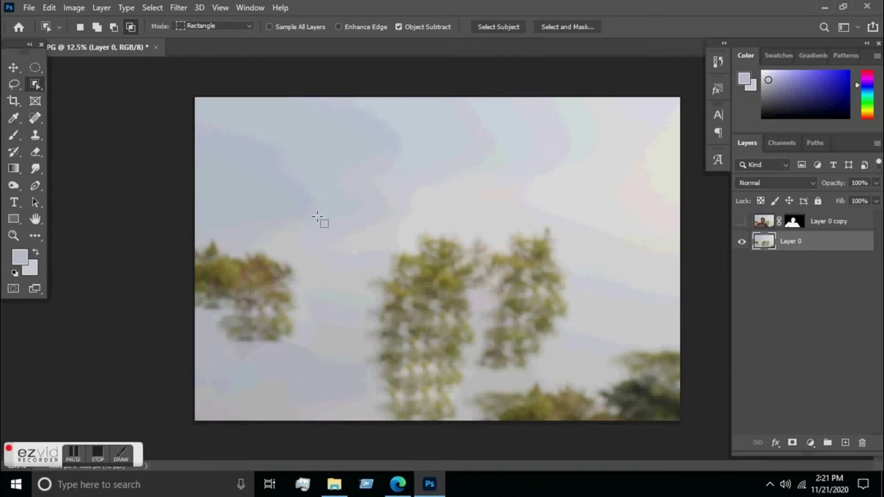
pyautogui.click(181, 7)
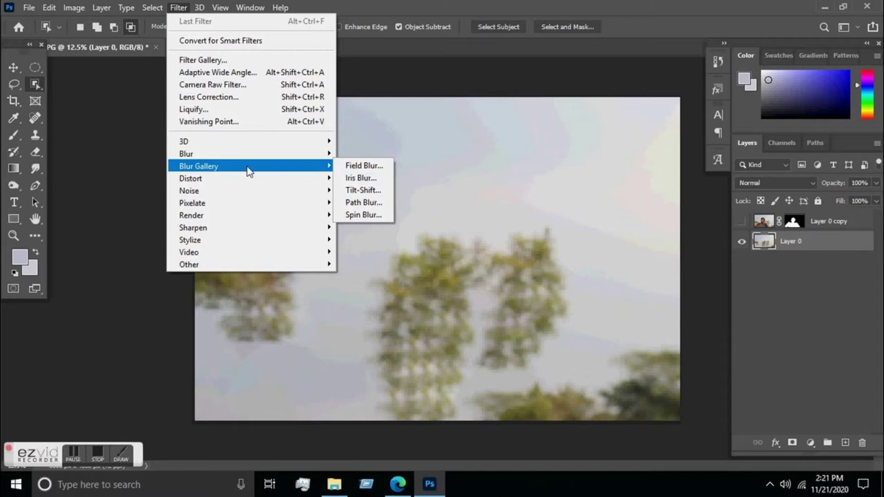
pyautogui.moveTo(207, 153)
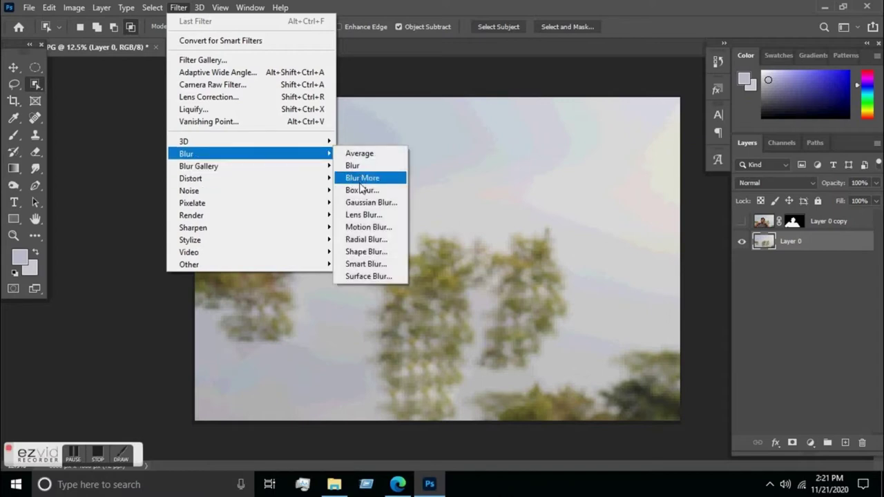
# - Apply Lens Blur to Layer 0 with Specular Highlights Brightness 44
pyautogui.click(357, 207)
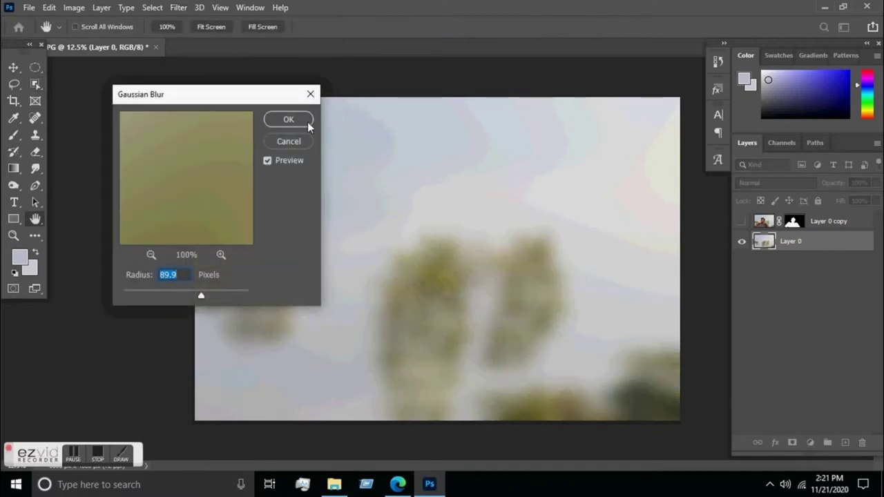
pyautogui.click(309, 97)
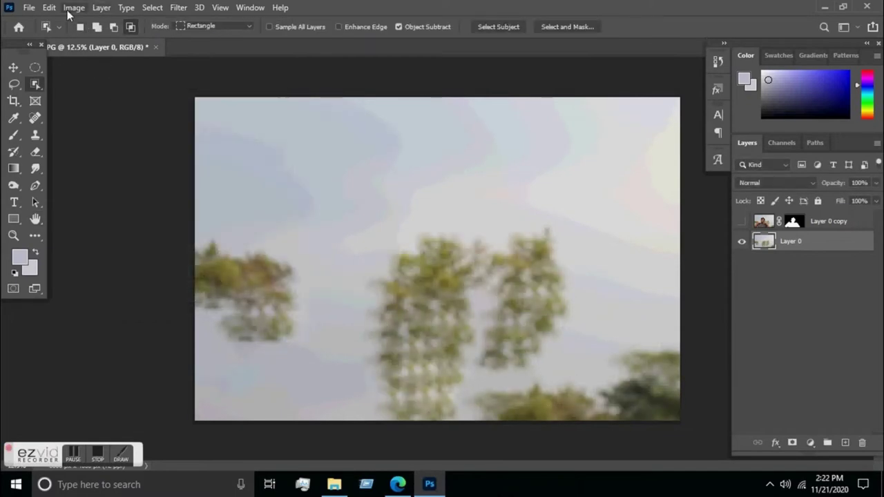
pyautogui.click(177, 9)
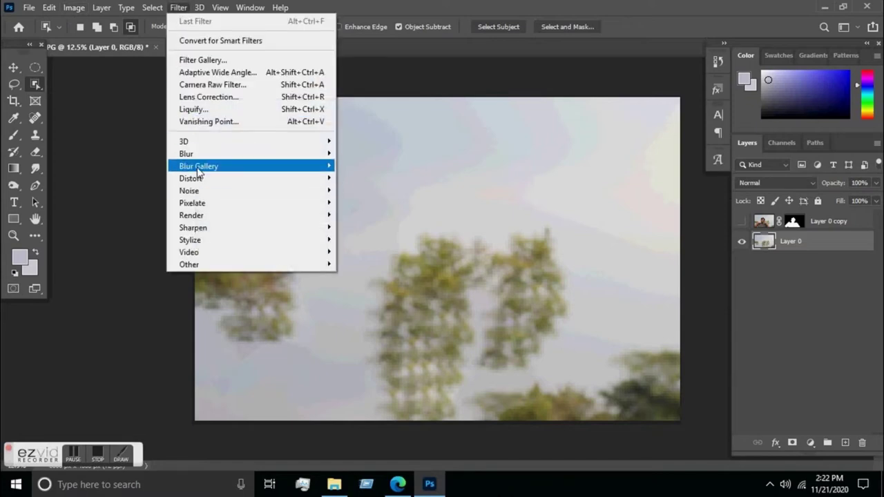
pyautogui.moveTo(186, 153)
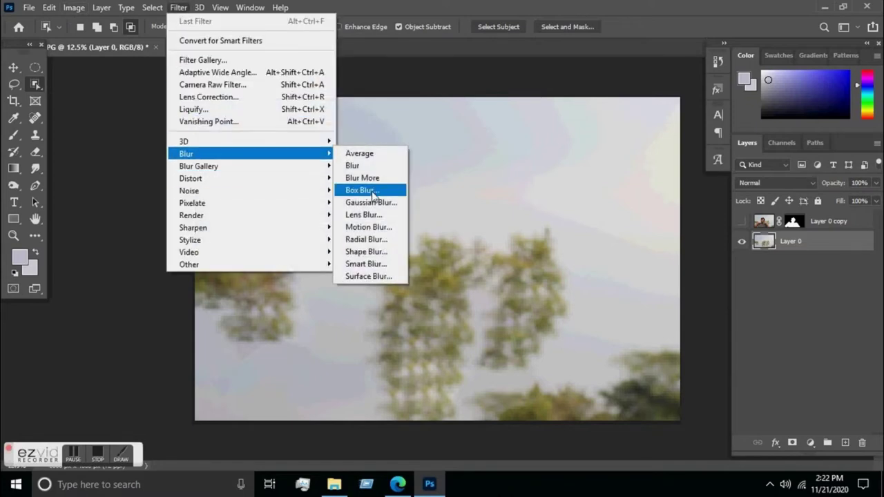
pyautogui.click(367, 214)
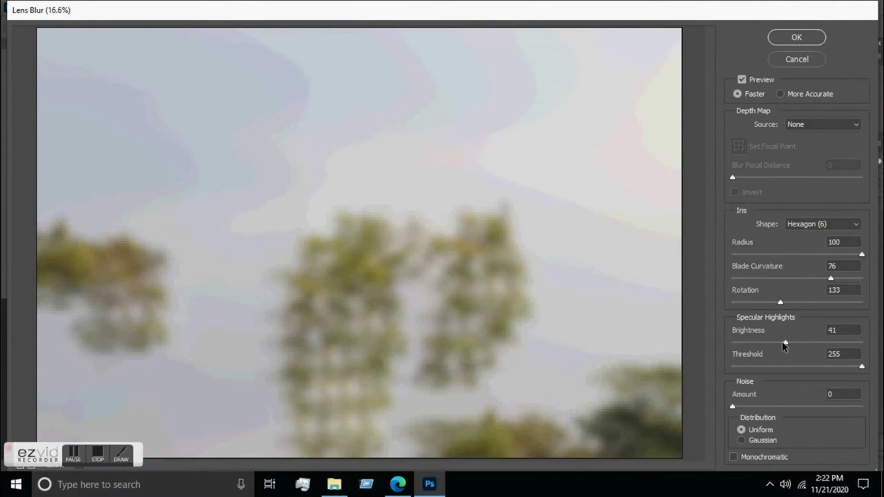
pyautogui.moveTo(788, 345); pyautogui.dragTo(803, 347)
pyautogui.click(796, 37)
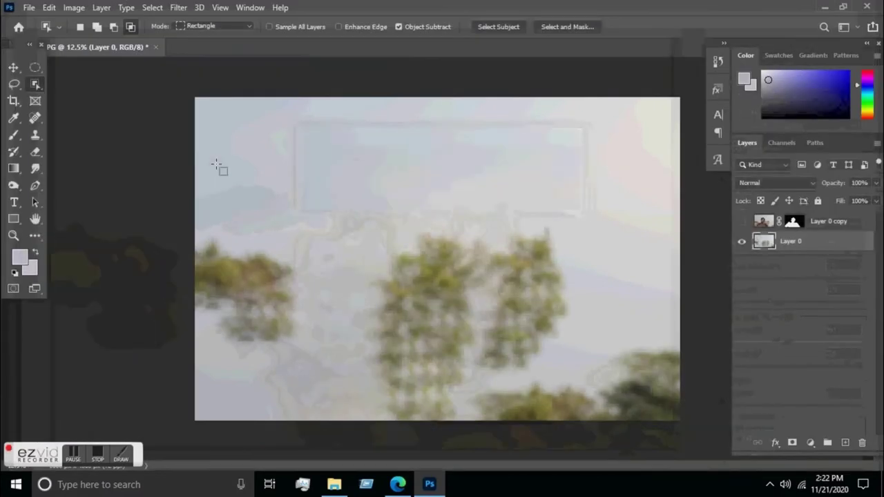
# - Check the subject over the blurred background, merge visible layers into Layer 0, then launch Camera Raw
pyautogui.click(742, 223)
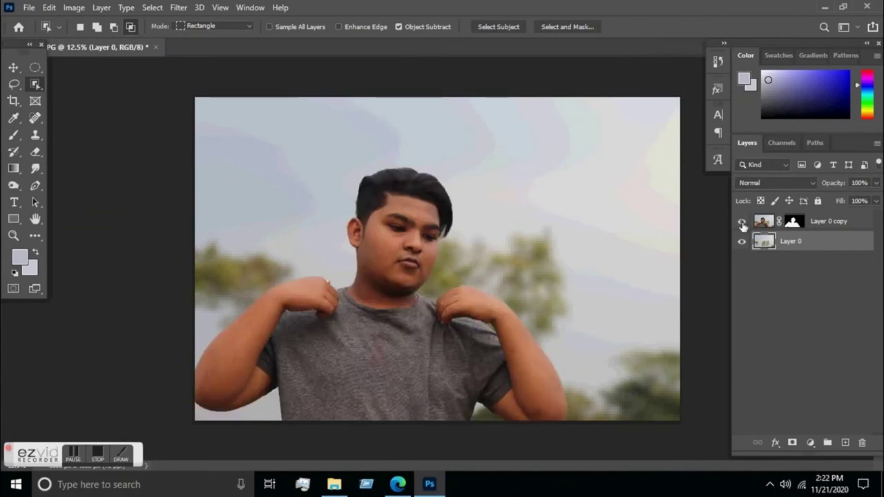
pyautogui.click(741, 223)
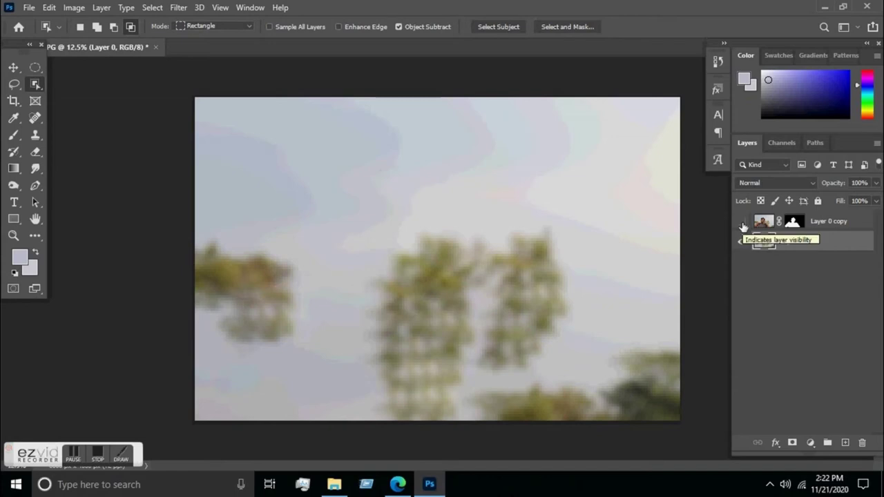
pyautogui.click(742, 223)
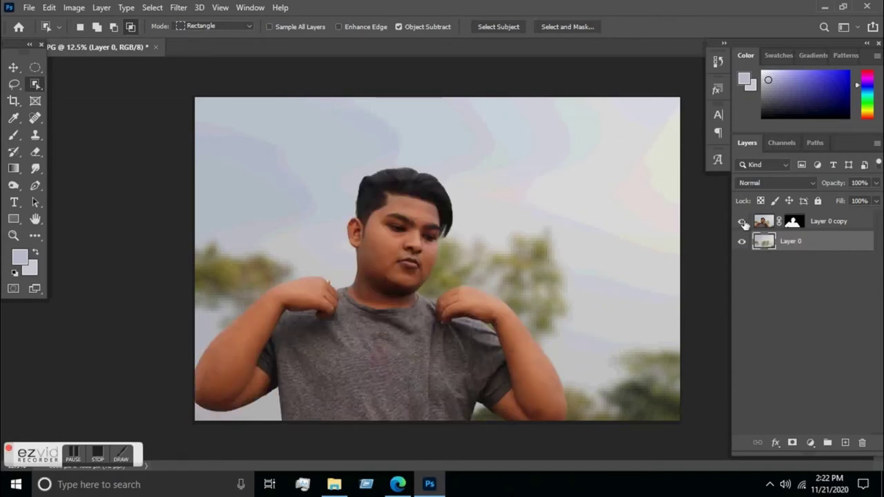
pyautogui.rightClick(811, 244)
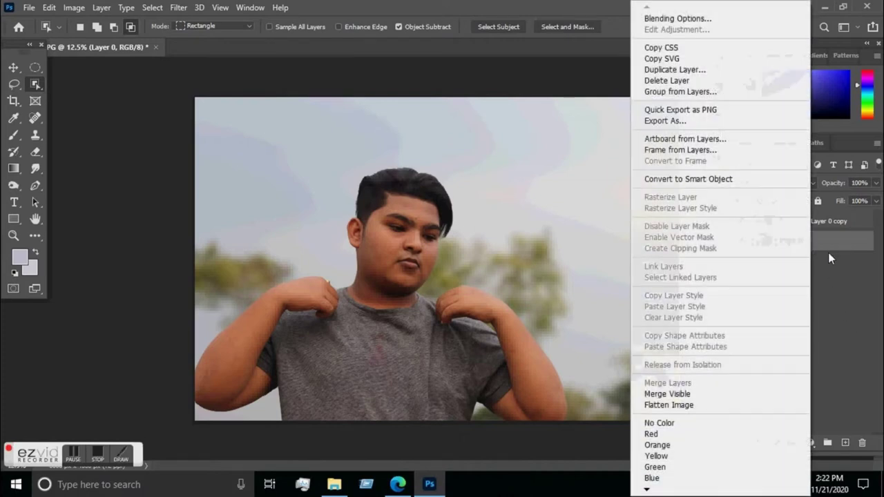
pyautogui.click(667, 394)
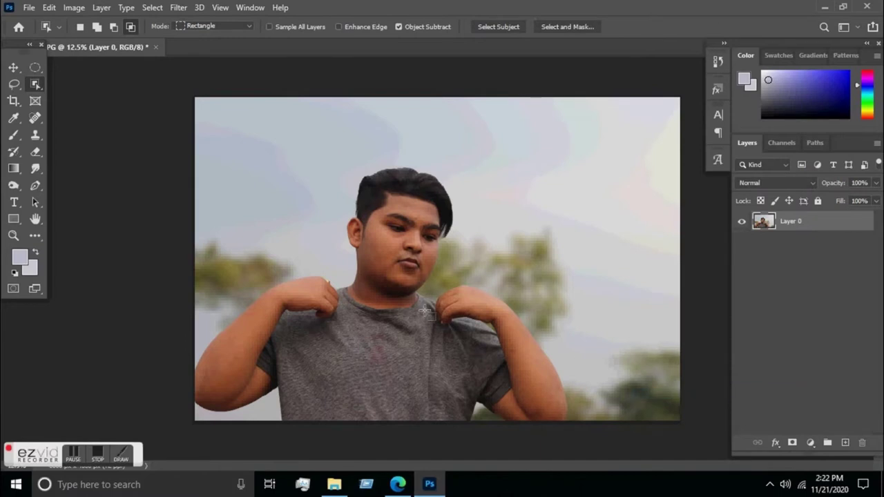
pyautogui.click(177, 7)
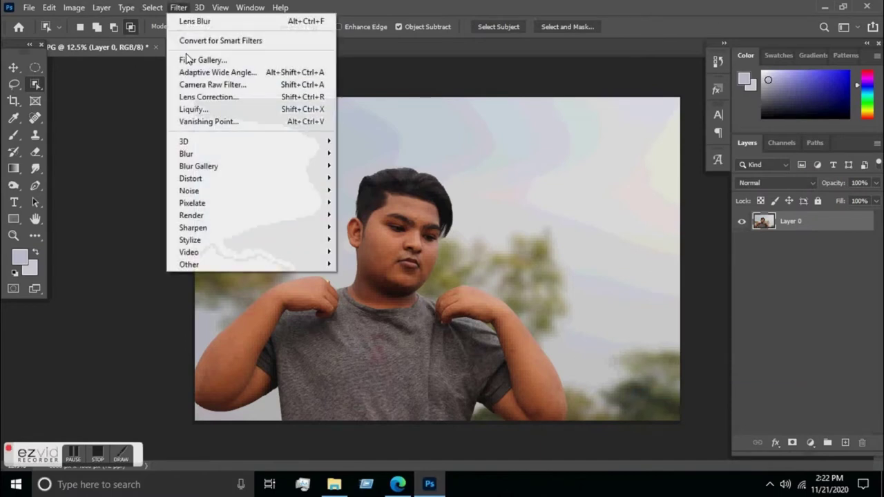
pyautogui.click(207, 84)
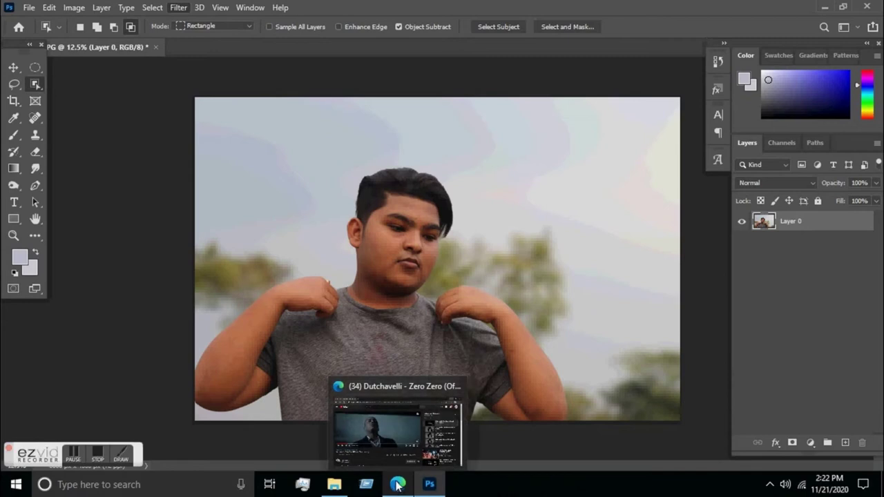
# - Resume the YouTube music video in Edge, then minimize the browser
pyautogui.click(395, 424)
pyautogui.click(302, 198)
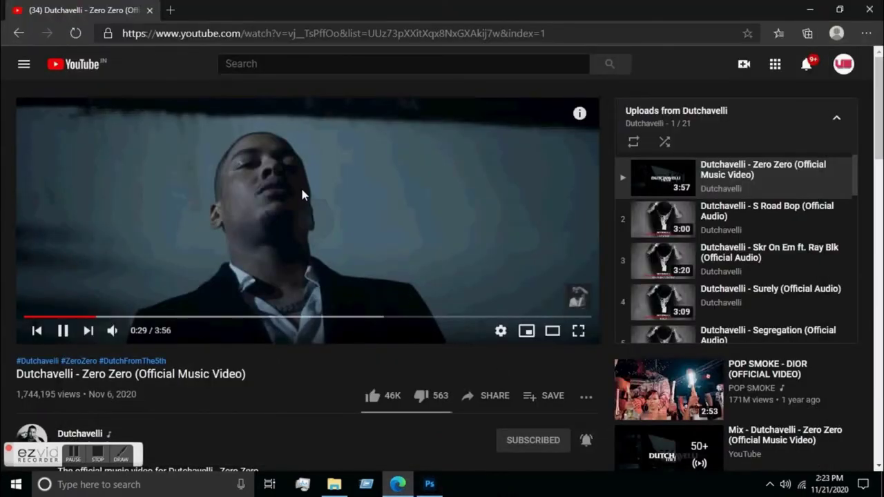
pyautogui.click(808, 8)
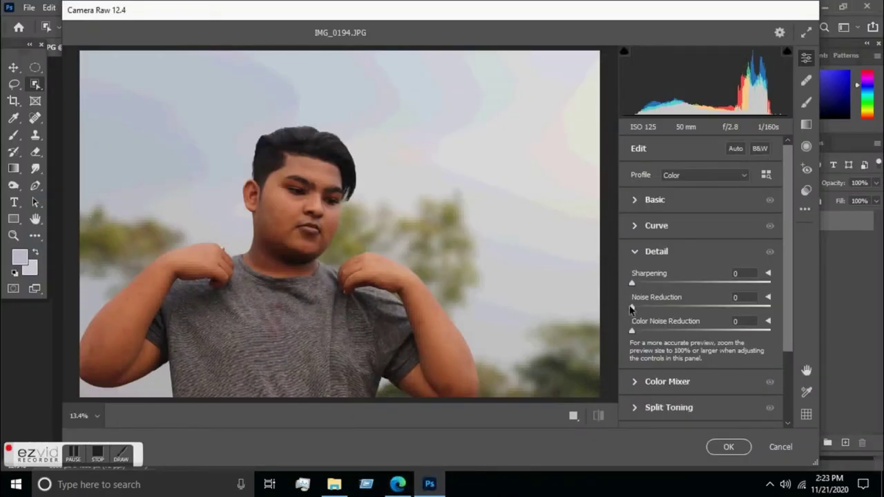
# - In Camera Raw Detail, set Noise Reduction to 54 and Color Noise Reduction to 16, with Sharpening at 57
pyautogui.moveTo(631, 306); pyautogui.dragTo(705, 305)
pyautogui.moveTo(319, 226)
pyautogui.mouseDown()
pyautogui.moveTo(440, 330)
pyautogui.moveTo(386, 294)
pyautogui.moveTo(539, 320)
pyautogui.mouseUp()
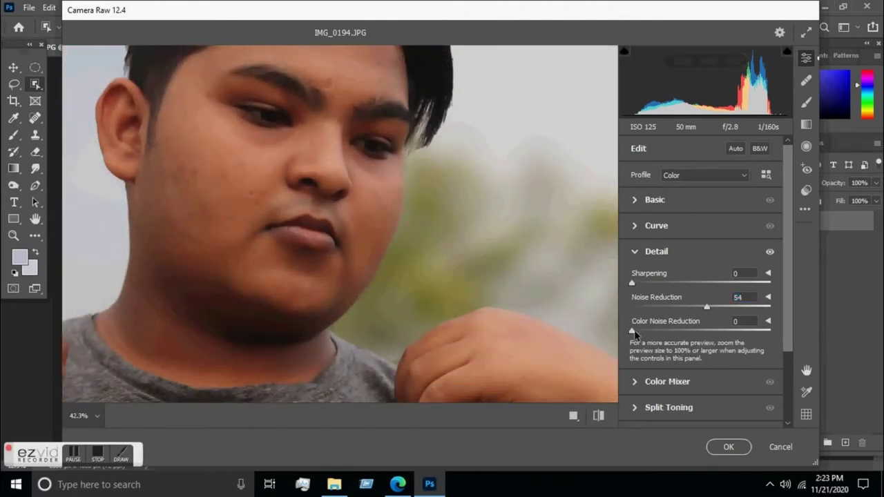
pyautogui.moveTo(631, 331); pyautogui.dragTo(653, 331)
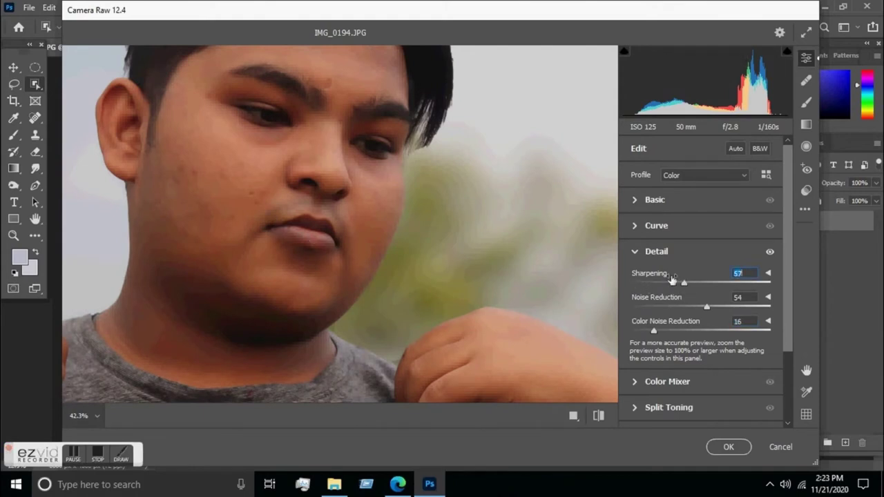
pyautogui.click(635, 253)
pyautogui.click(634, 202)
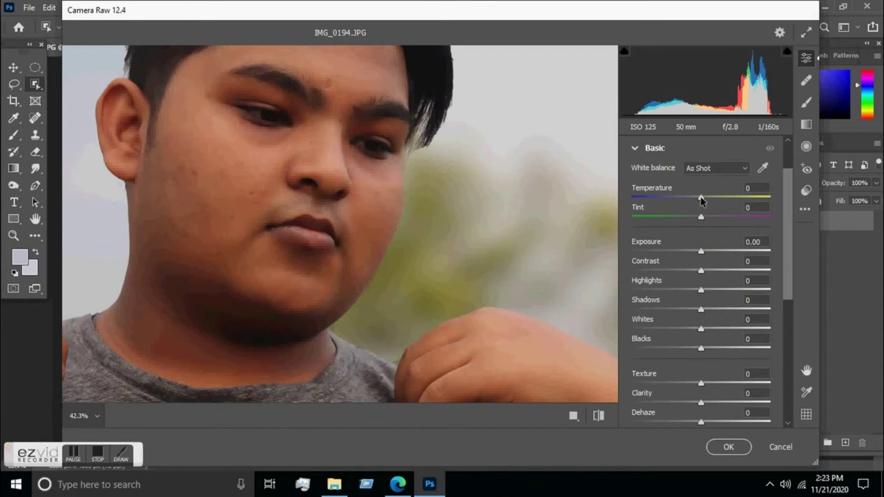
# - Cool the Temperature to -13 and adjust two sliders lower in the Basic panel
pyautogui.keyDown('alt'); pyautogui.click(417, 300); pyautogui.keyUp('alt')
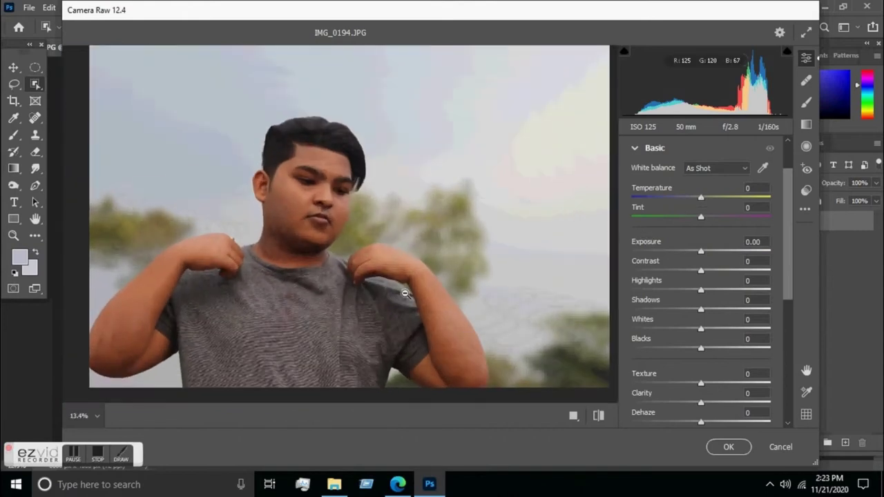
pyautogui.moveTo(701, 200); pyautogui.dragTo(692, 200)
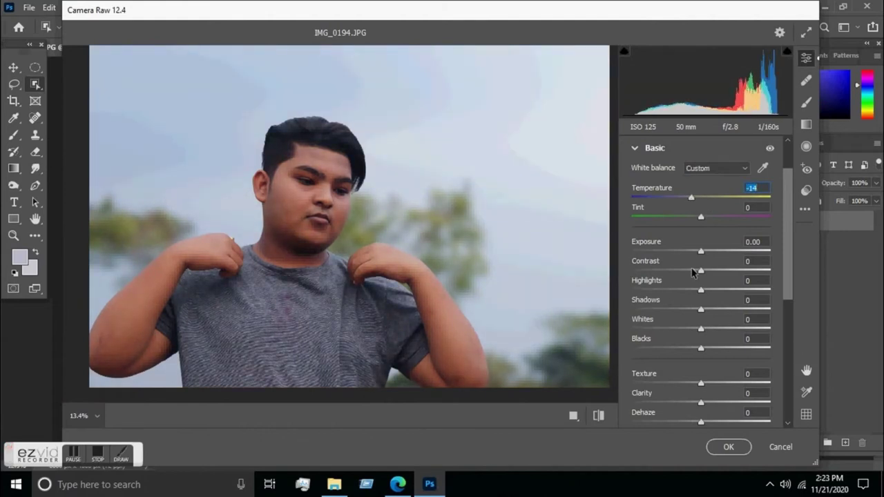
pyautogui.scroll(-1, 681, 381)
pyautogui.scroll(-3, 681, 381)
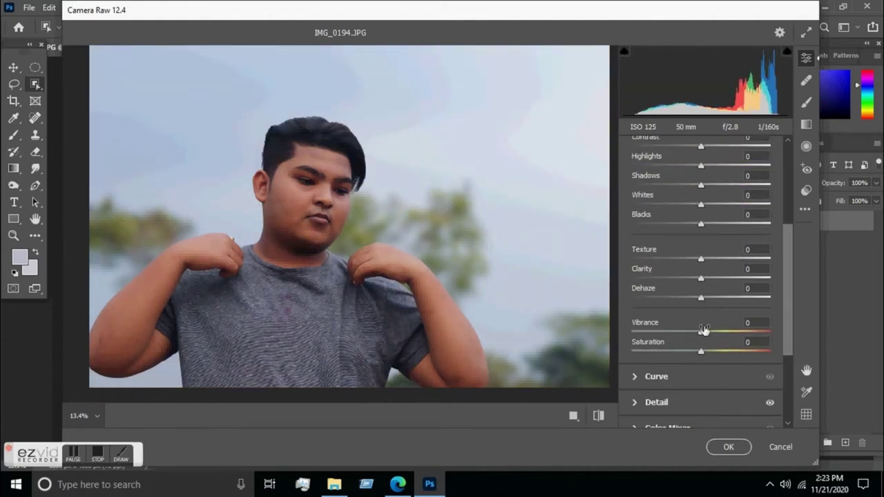
pyautogui.moveTo(700, 333); pyautogui.dragTo(759, 337)
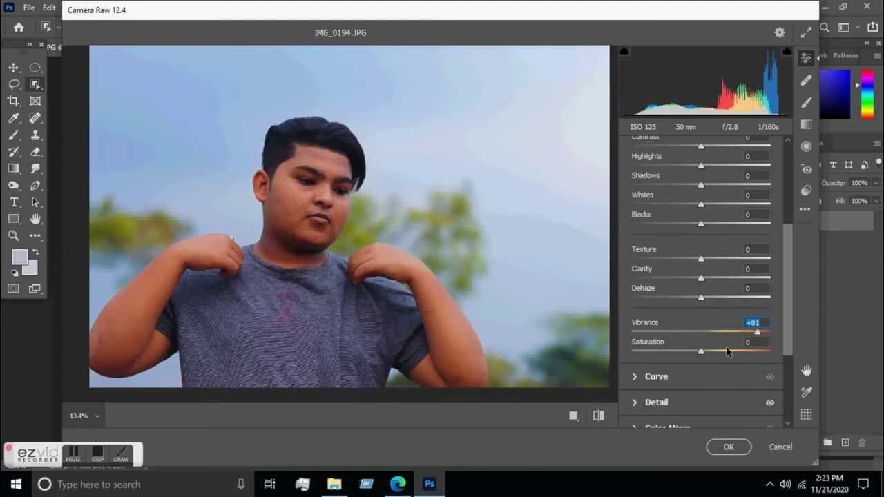
pyautogui.moveTo(701, 354); pyautogui.dragTo(705, 355)
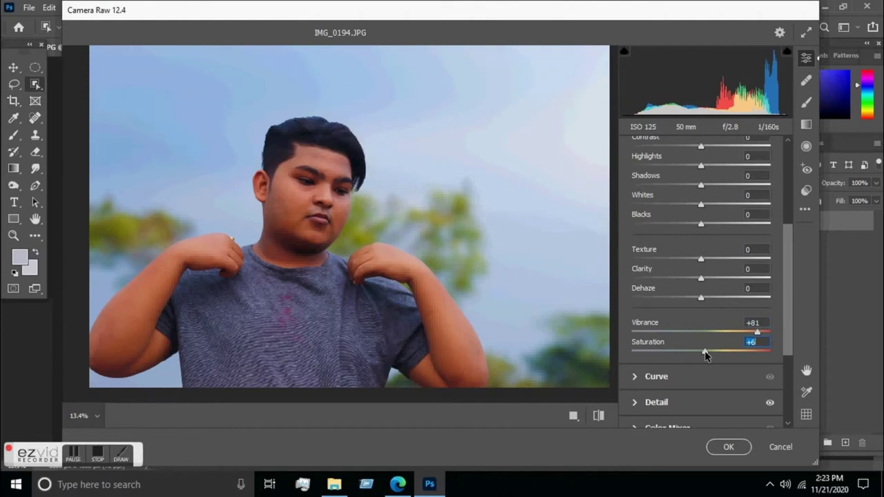
# - Set Tint to -7 and brighten Exposure to +0.30
pyautogui.scroll(1, 699, 349)
pyautogui.scroll(3, 693, 314)
pyautogui.scroll(1, 693, 314)
pyautogui.moveTo(691, 249)
pyautogui.mouseDown()
pyautogui.moveTo(714, 252)
pyautogui.moveTo(693, 257)
pyautogui.mouseUp()
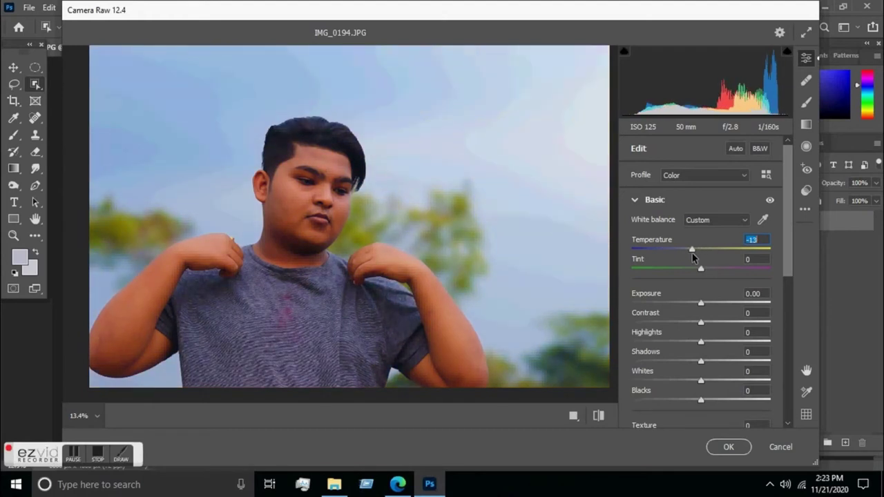
pyautogui.moveTo(701, 271)
pyautogui.mouseDown()
pyautogui.moveTo(724, 268)
pyautogui.moveTo(695, 273)
pyautogui.mouseUp()
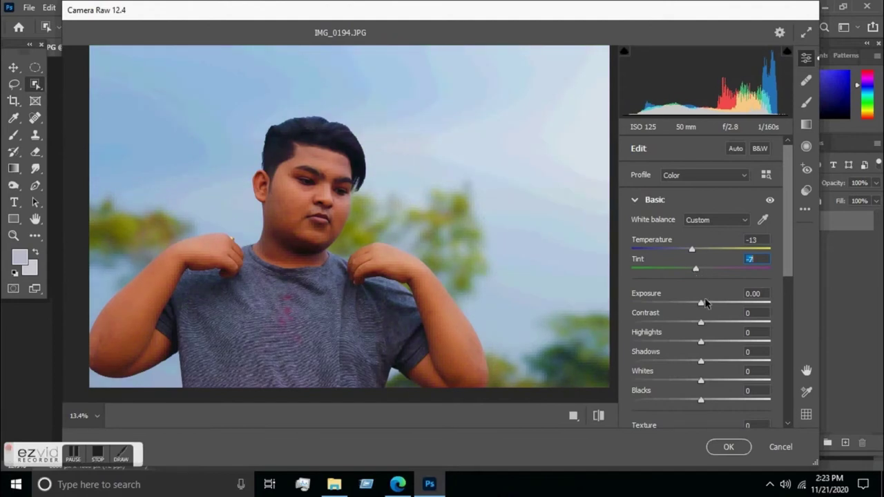
pyautogui.moveTo(700, 305)
pyautogui.mouseDown()
pyautogui.moveTo(709, 304)
pyautogui.moveTo(700, 322)
pyautogui.moveTo(683, 323)
pyautogui.moveTo(721, 310)
pyautogui.moveTo(660, 313)
pyautogui.mouseUp()
# - Lift Shadows to +44 and add Clarity of +17
pyautogui.scroll(-1, 686, 325)
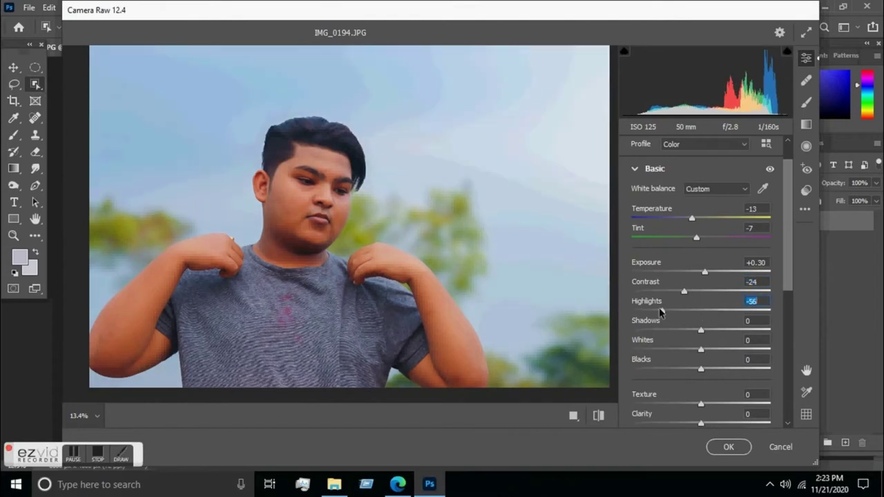
pyautogui.moveTo(701, 333)
pyautogui.mouseDown()
pyautogui.moveTo(732, 330)
pyautogui.moveTo(676, 322)
pyautogui.moveTo(708, 322)
pyautogui.moveTo(693, 325)
pyautogui.moveTo(725, 339)
pyautogui.mouseUp()
pyautogui.scroll(-1, 731, 337)
pyautogui.moveTo(700, 373); pyautogui.dragTo(724, 373)
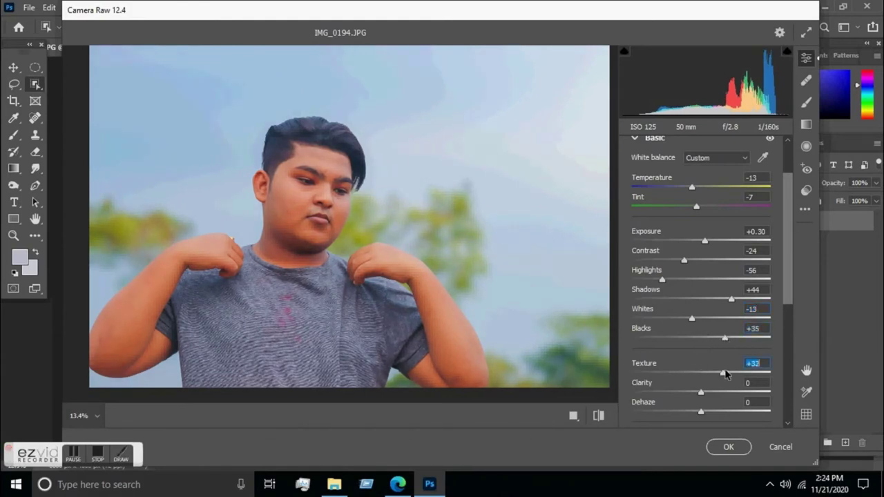
pyautogui.scroll(-2, 709, 373)
pyautogui.moveTo(701, 332); pyautogui.dragTo(713, 331)
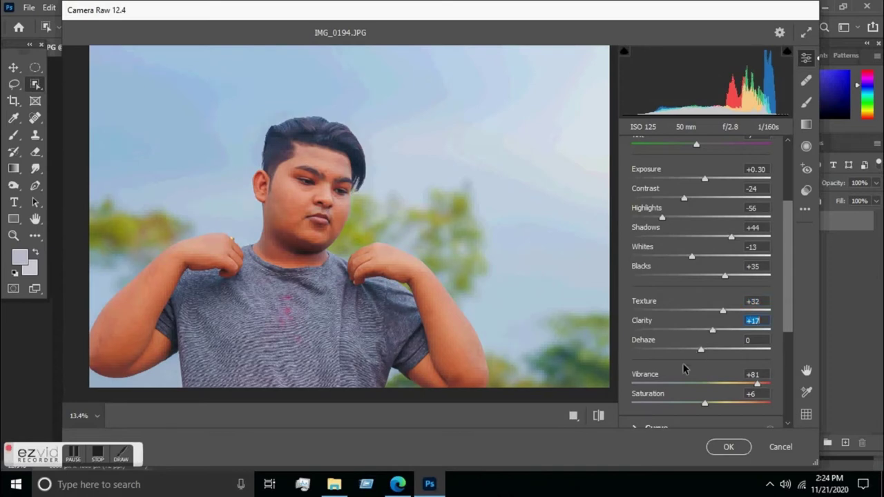
pyautogui.scroll(-3, 683, 369)
# - In the Color Mixer, set Orange luminance +33 and saturation -25, and Red luminance +24
pyautogui.click(632, 388)
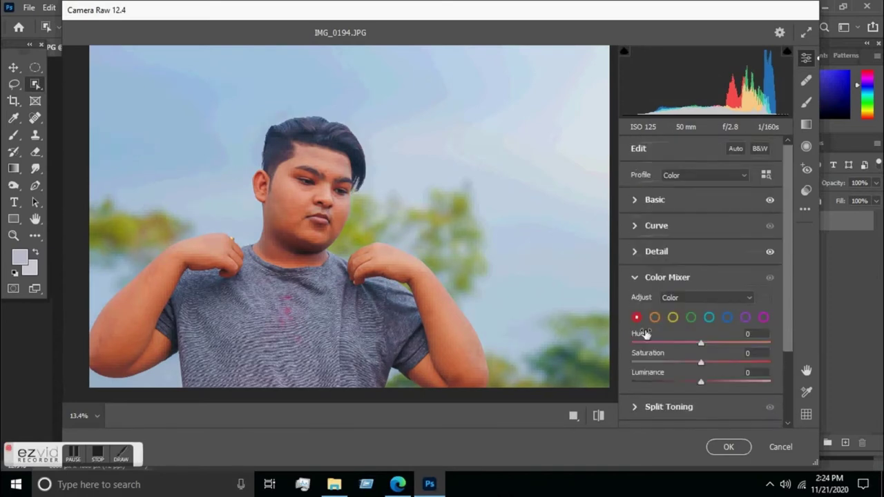
pyautogui.click(654, 317)
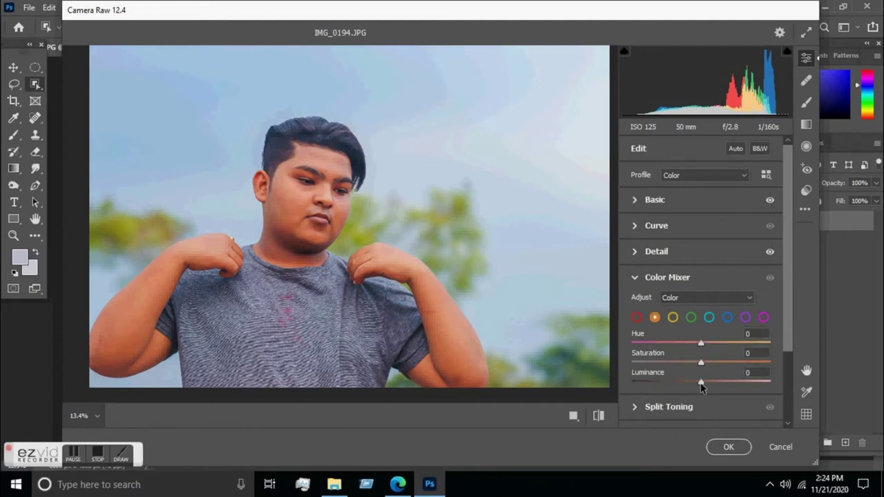
pyautogui.moveTo(702, 386); pyautogui.dragTo(724, 387)
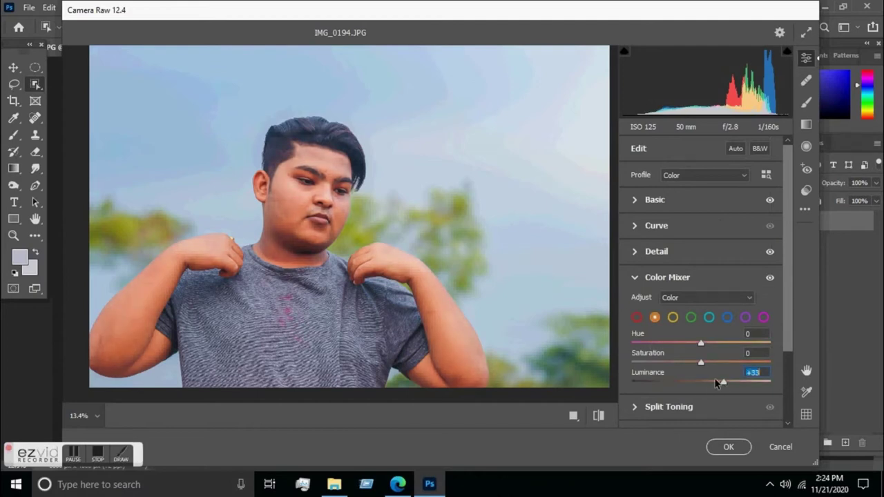
pyautogui.click(637, 317)
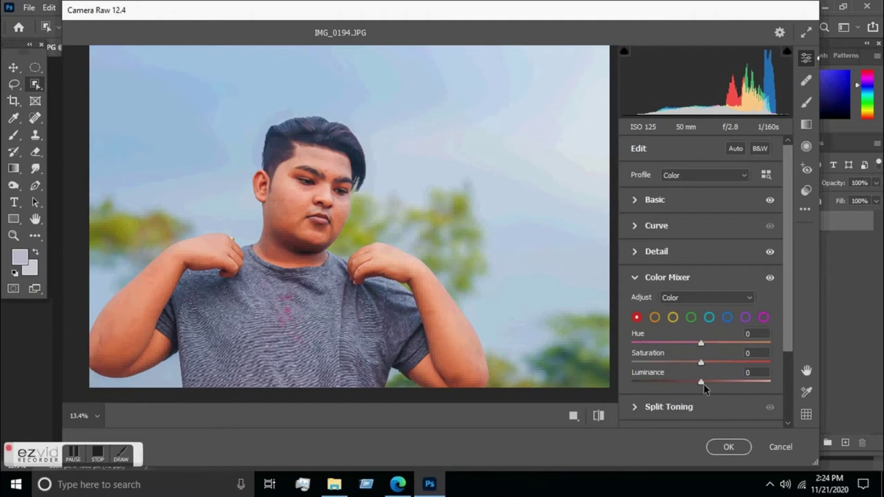
pyautogui.moveTo(702, 388); pyautogui.dragTo(718, 388)
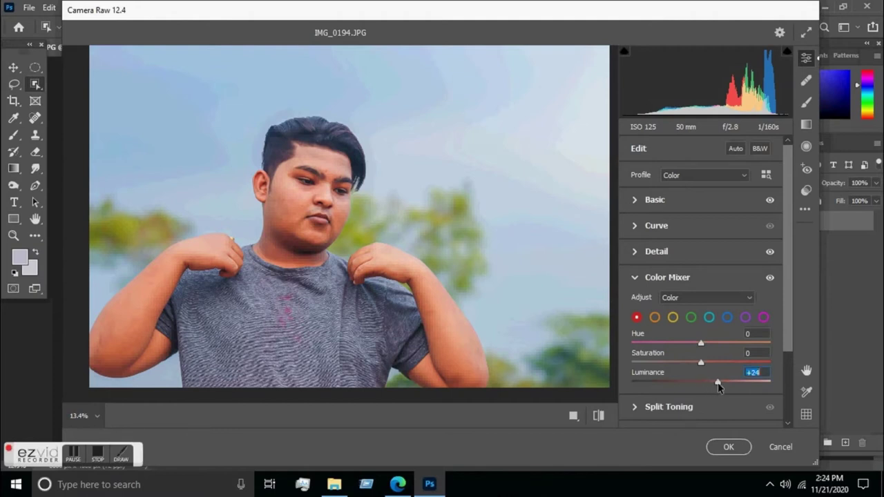
pyautogui.click(655, 317)
pyautogui.moveTo(702, 366); pyautogui.dragTo(683, 366)
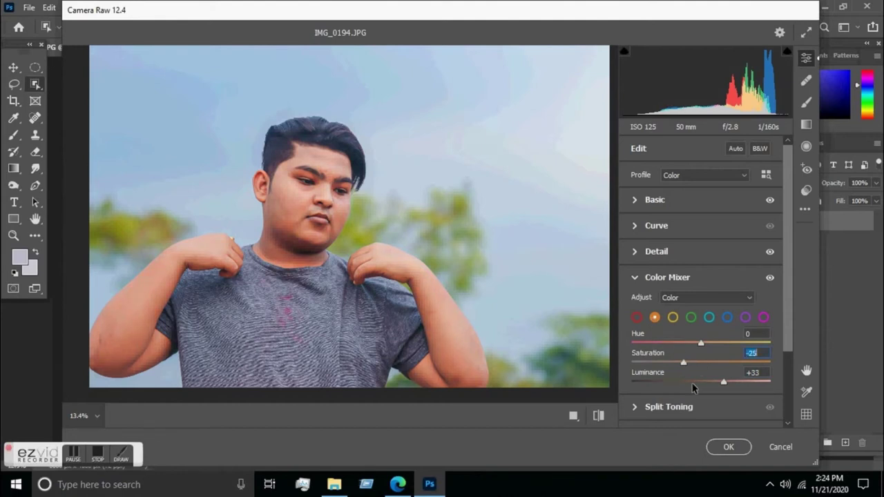
# - Shift the Blue hue to about -6 and darken the blue tones
pyautogui.click(727, 317)
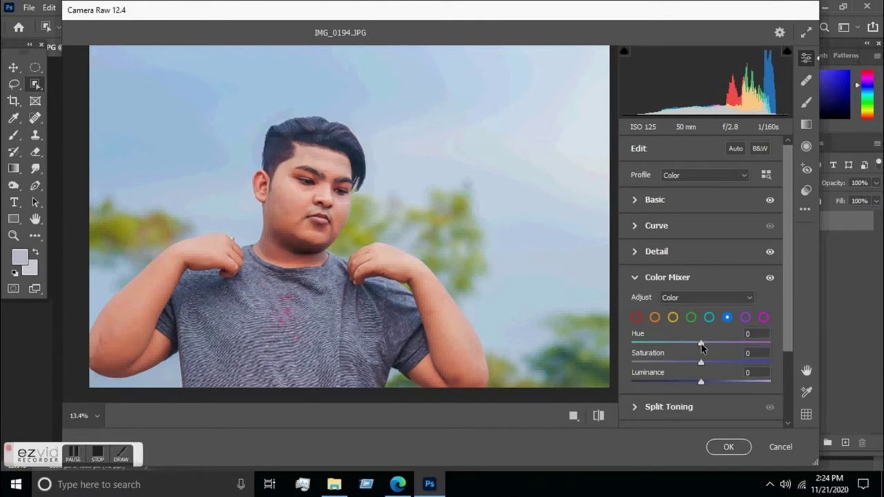
pyautogui.click(668, 343)
pyautogui.moveTo(669, 345)
pyautogui.mouseDown()
pyautogui.moveTo(736, 345)
pyautogui.moveTo(694, 345)
pyautogui.moveTo(707, 363)
pyautogui.moveTo(736, 362)
pyautogui.mouseUp()
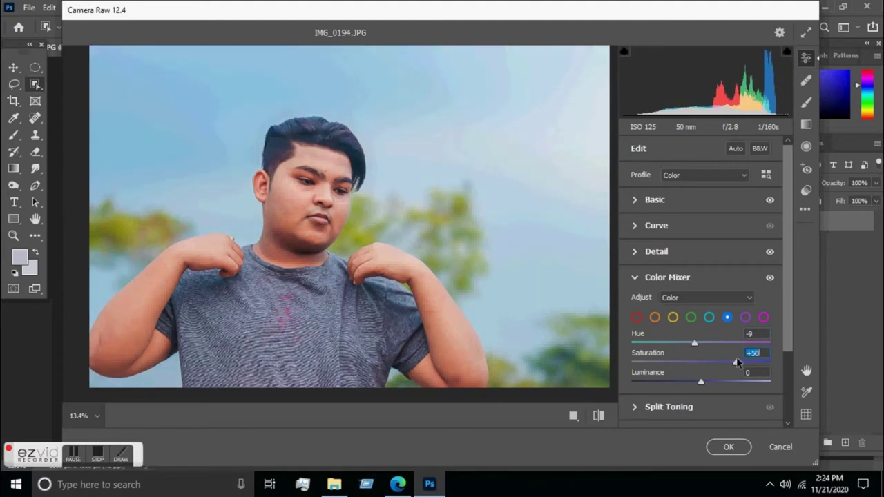
pyautogui.moveTo(700, 384); pyautogui.dragTo(687, 382)
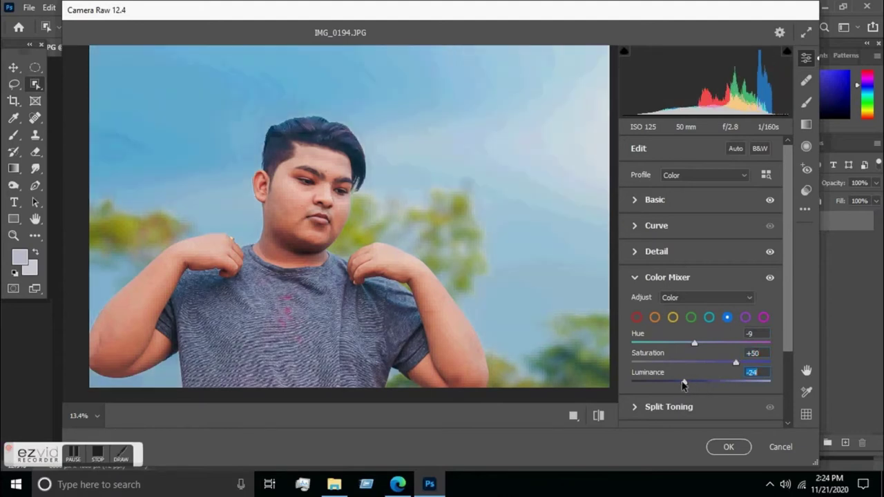
# - Set Purple Saturation to -100 and Luminance to +96
pyautogui.click(707, 319)
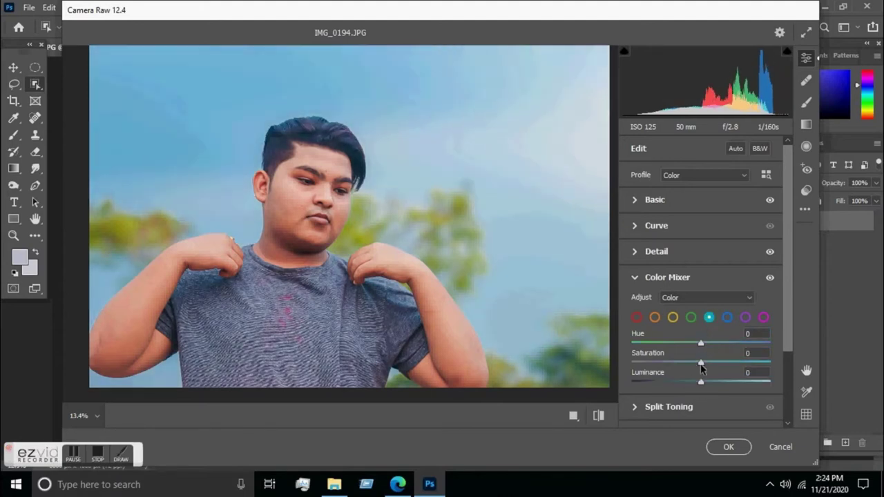
pyautogui.click(745, 317)
pyautogui.moveTo(700, 362); pyautogui.dragTo(602, 366)
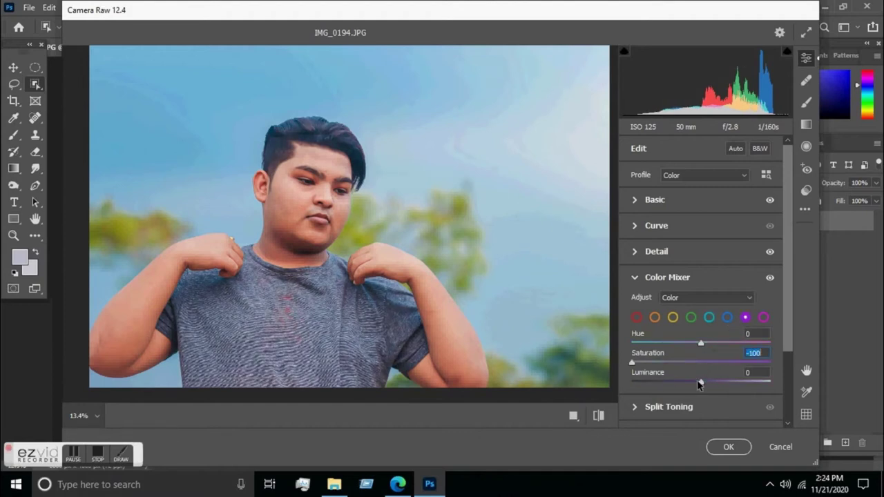
pyautogui.moveTo(699, 380); pyautogui.dragTo(767, 381)
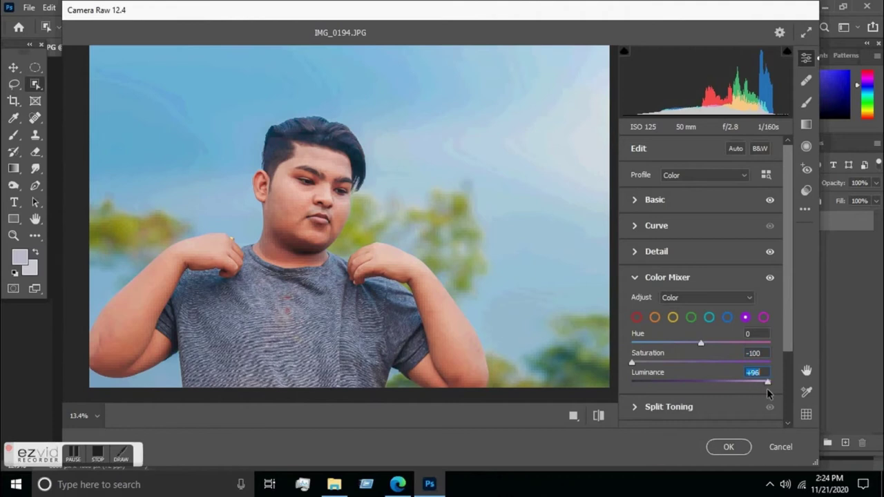
# - Shift the Green hue toward yellow and adjust Green saturation
pyautogui.click(691, 317)
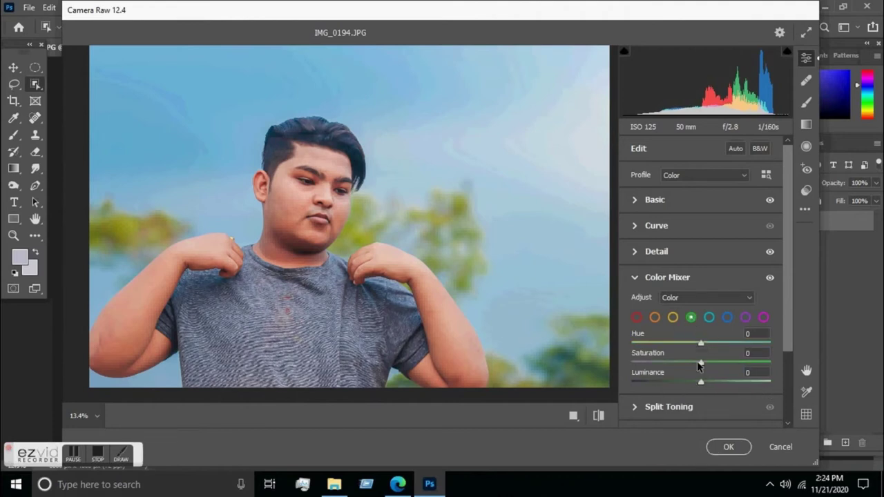
pyautogui.moveTo(701, 362)
pyautogui.mouseDown()
pyautogui.moveTo(790, 363)
pyautogui.moveTo(768, 365)
pyautogui.mouseUp()
pyautogui.moveTo(701, 344)
pyautogui.mouseDown()
pyautogui.moveTo(611, 349)
pyautogui.moveTo(742, 343)
pyautogui.moveTo(673, 349)
pyautogui.mouseUp()
pyautogui.moveTo(770, 363); pyautogui.dragTo(714, 363)
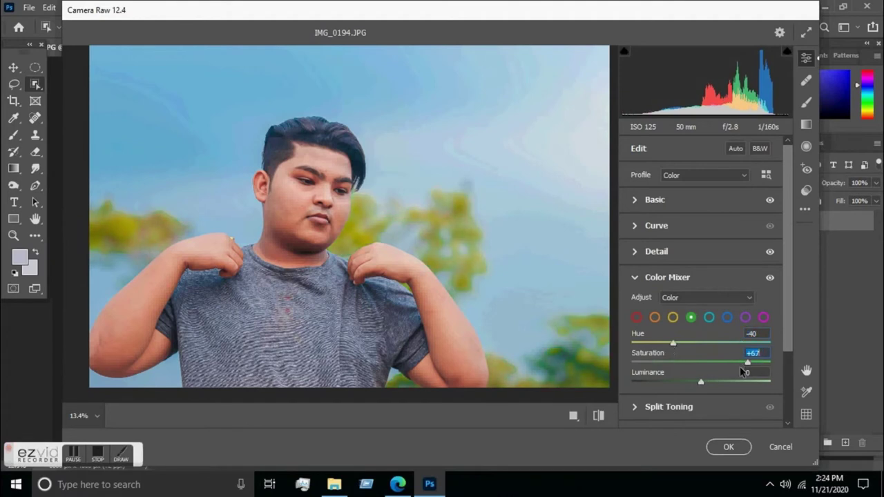
# - Set Yellow Hue +20, Saturation +52 and Luminance +61
pyautogui.click(673, 317)
pyautogui.moveTo(701, 363)
pyautogui.mouseDown()
pyautogui.moveTo(737, 362)
pyautogui.moveTo(742, 343)
pyautogui.mouseUp()
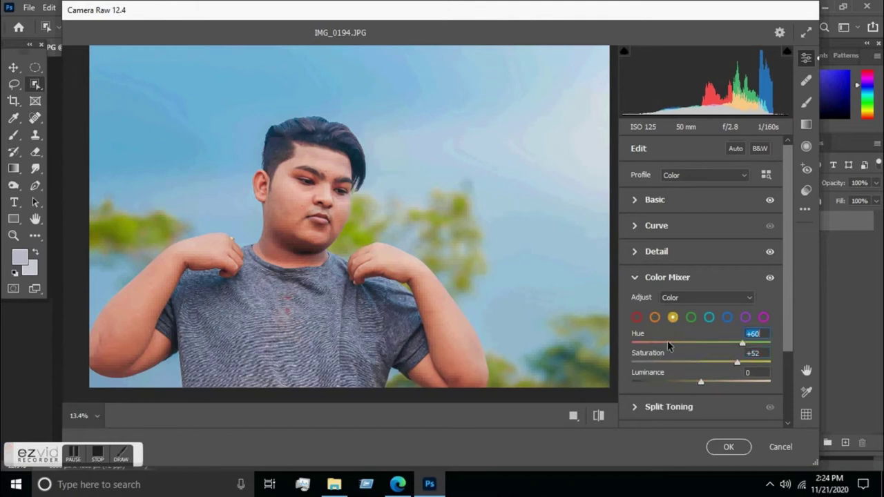
pyautogui.click(714, 342)
pyautogui.moveTo(701, 382); pyautogui.dragTo(743, 382)
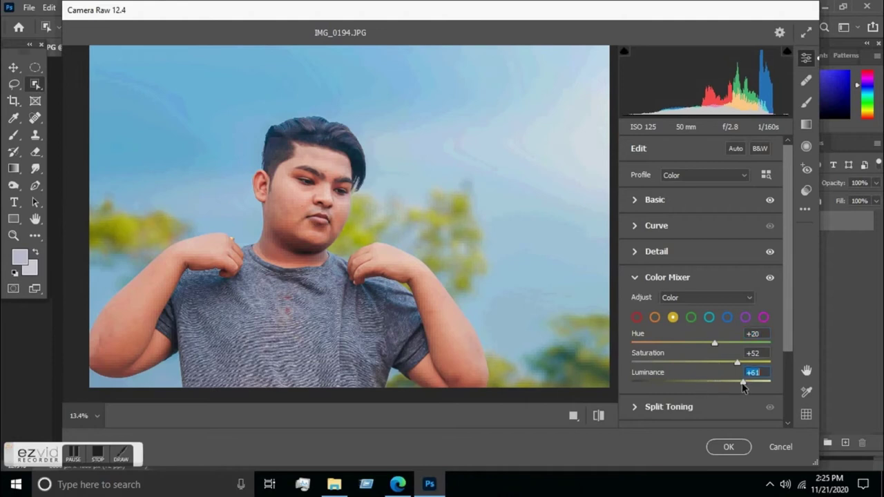
pyautogui.scroll(-1, 657, 368)
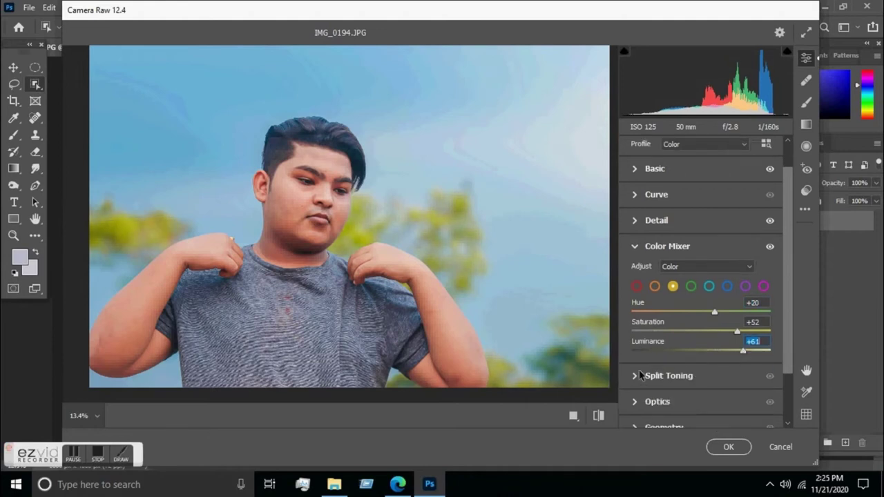
# - Split-tone highlights at Hue 136/Saturation 17 and shadows at Hue 177/Saturation 9
pyautogui.click(634, 375)
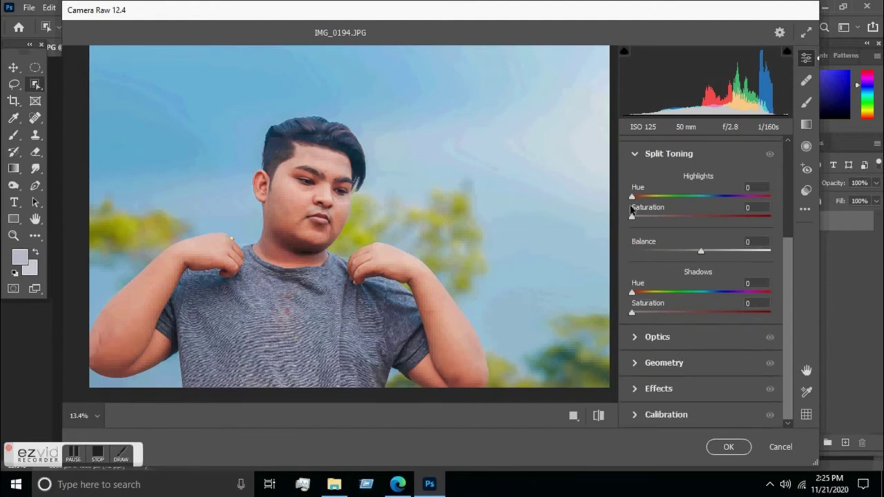
pyautogui.moveTo(634, 218)
pyautogui.mouseDown()
pyautogui.moveTo(657, 221)
pyautogui.moveTo(684, 201)
pyautogui.mouseUp()
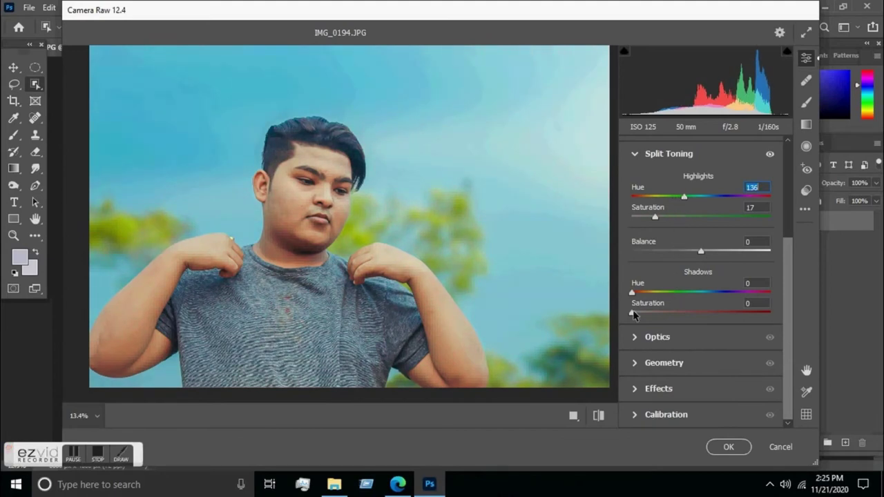
pyautogui.moveTo(636, 313); pyautogui.dragTo(703, 295)
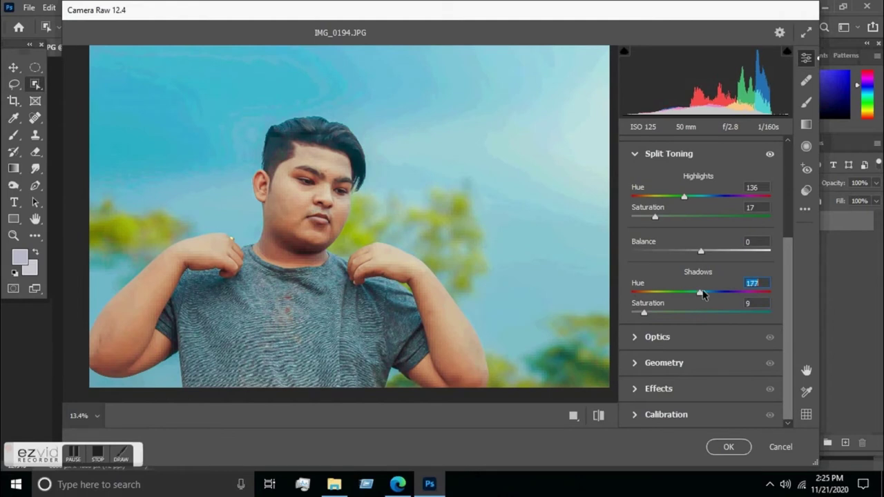
# - Add a -27 vignette and apply the Camera Raw edits to the image
pyautogui.click(635, 338)
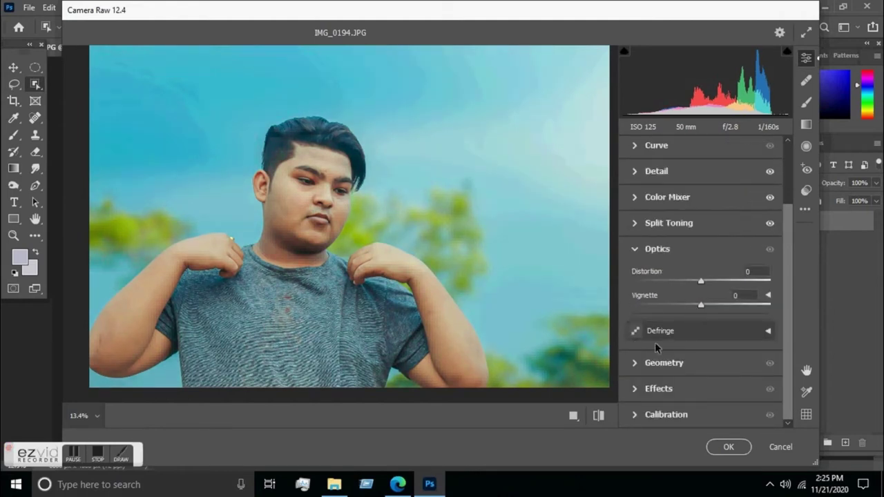
pyautogui.click(632, 389)
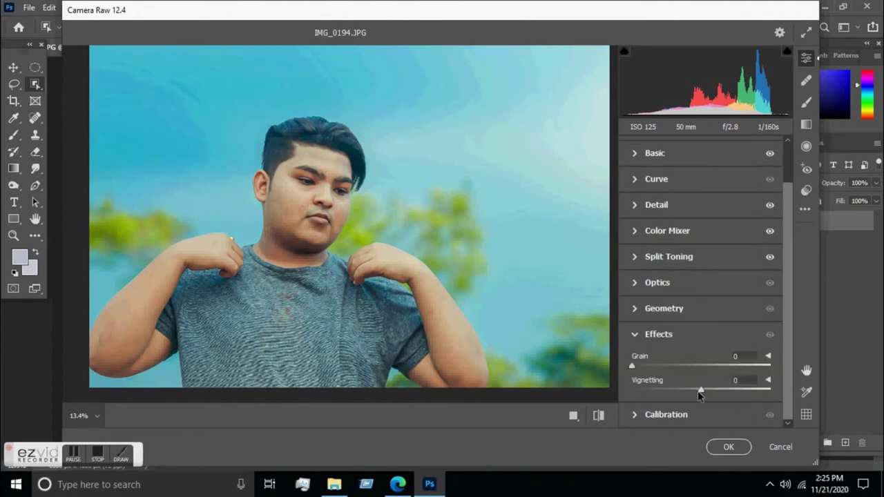
pyautogui.moveTo(701, 391); pyautogui.dragTo(680, 392)
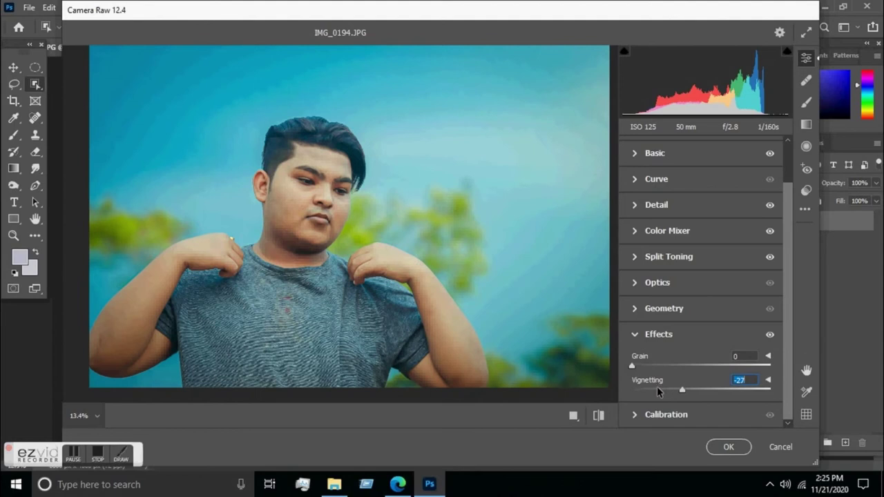
pyautogui.click(727, 446)
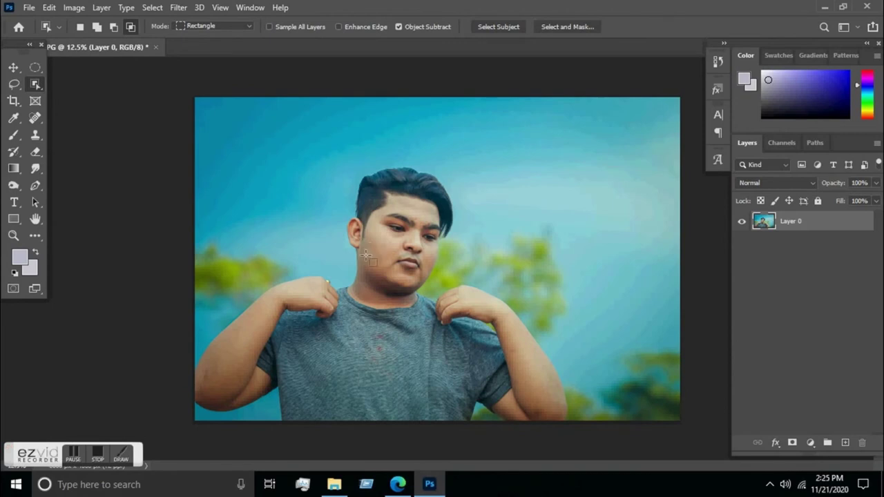
# - Switch to the Move tool, zoom in on the cheek and nose, and bring up the healing tools group
pyautogui.click(13, 69)
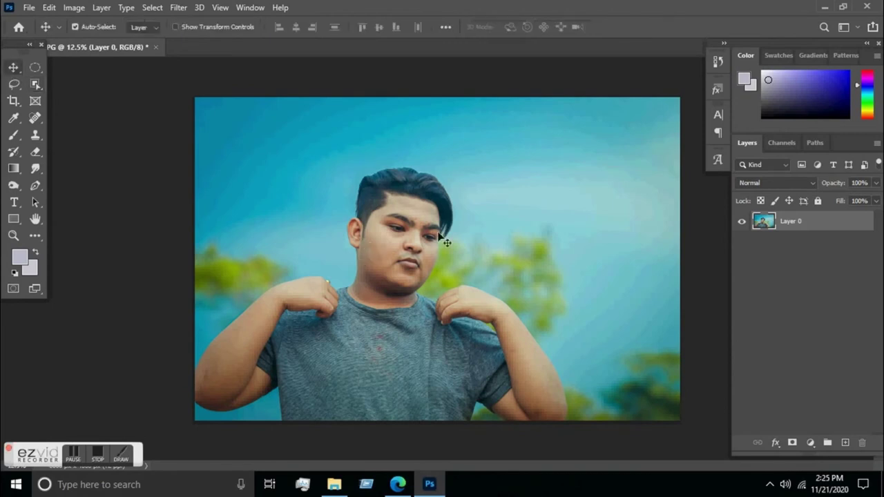
pyautogui.scroll(2, 410, 212)
pyautogui.scroll(1, 411, 216)
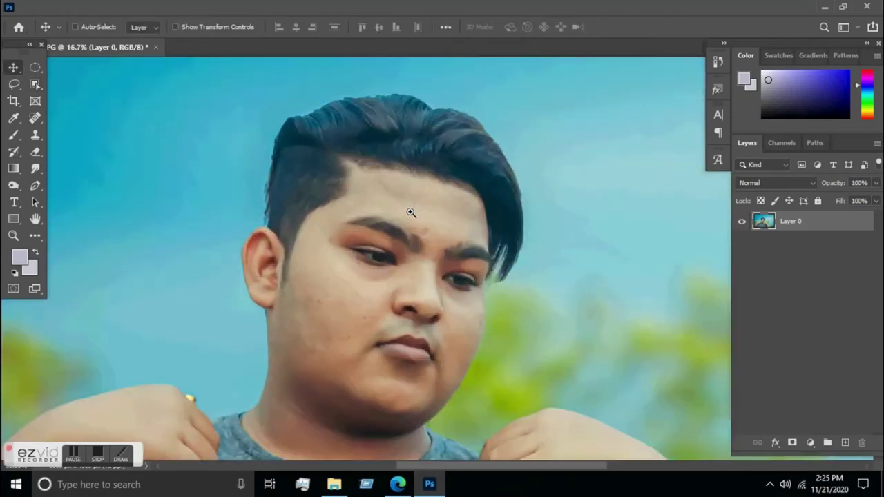
pyautogui.scroll(1, 411, 219)
pyautogui.scroll(1, 412, 225)
pyautogui.scroll(1, 413, 225)
pyautogui.moveTo(477, 325); pyautogui.dragTo(421, 217)
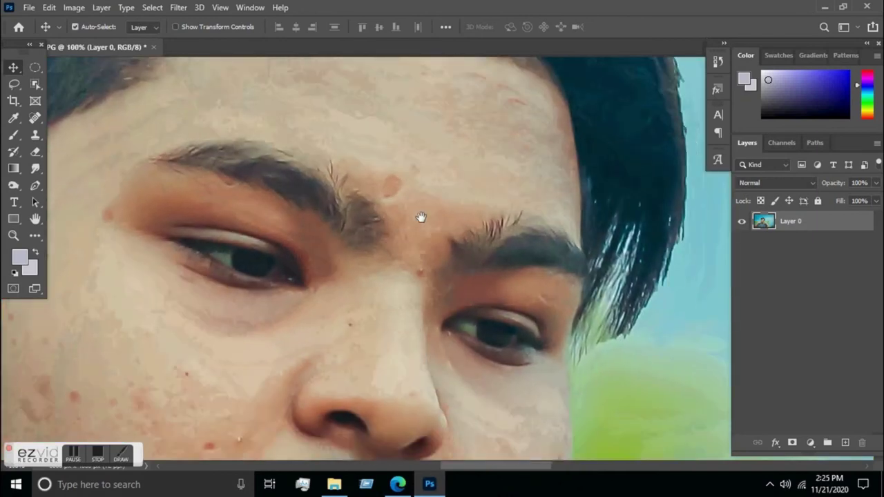
pyautogui.moveTo(369, 359); pyautogui.dragTo(383, 296)
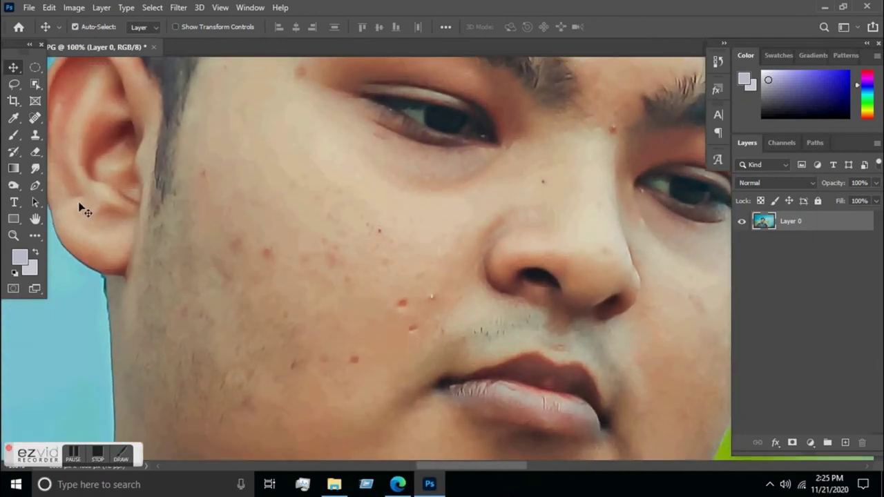
pyautogui.rightClick(35, 118)
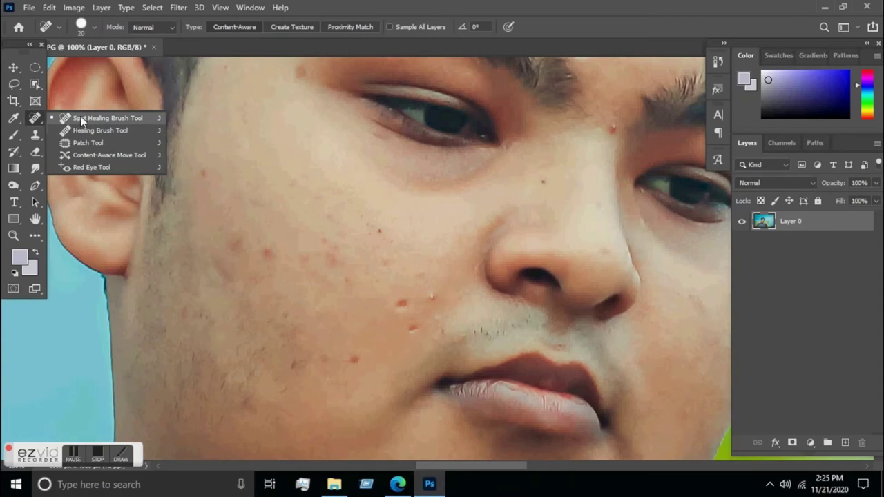
# - Pick the Spot Healing Brush and heal the dark and red spots on the cheek
pyautogui.click(81, 119)
pyautogui.scroll(1, 404, 324)
pyautogui.click(458, 267)
pyautogui.click(399, 277)
pyautogui.click(420, 333)
pyautogui.click(396, 284)
pyautogui.click(308, 386)
pyautogui.click(243, 399)
pyautogui.click(251, 431)
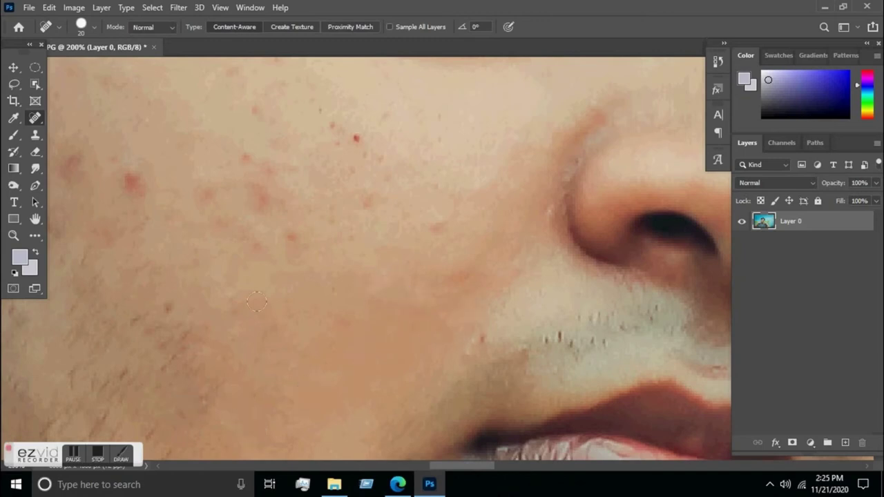
# - Heal the spots under the eye, near the nose and across the cheek
pyautogui.moveTo(256, 301); pyautogui.dragTo(287, 426)
pyautogui.click(392, 323)
pyautogui.click(385, 268)
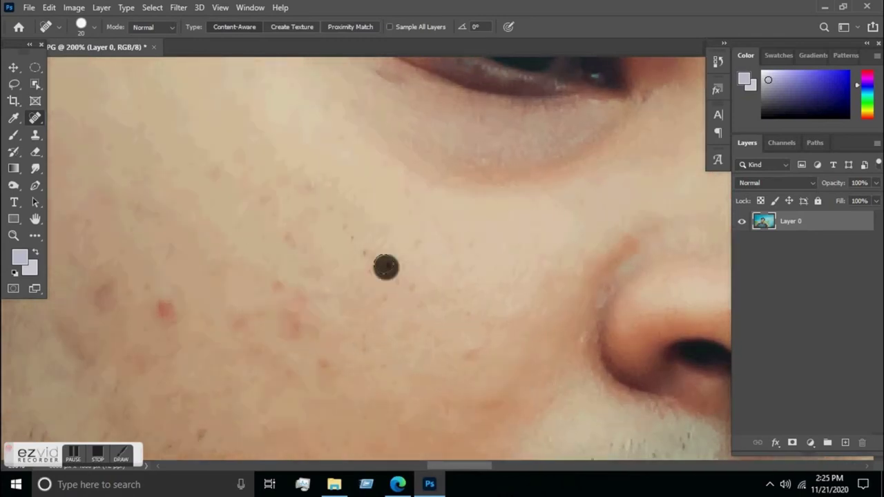
pyautogui.click(468, 351)
pyautogui.click(317, 362)
pyautogui.click(294, 375)
pyautogui.click(288, 343)
pyautogui.click(237, 321)
pyautogui.moveTo(295, 316); pyautogui.dragTo(271, 345)
pyautogui.moveTo(264, 276); pyautogui.dragTo(308, 305)
# - Heal the blemishes high on the cheek, on the outer cheek, jawline and under the eye
pyautogui.click(283, 238)
pyautogui.click(305, 191)
pyautogui.click(255, 202)
pyautogui.click(164, 310)
pyautogui.click(97, 296)
pyautogui.click(194, 440)
pyautogui.click(358, 238)
pyautogui.click(417, 237)
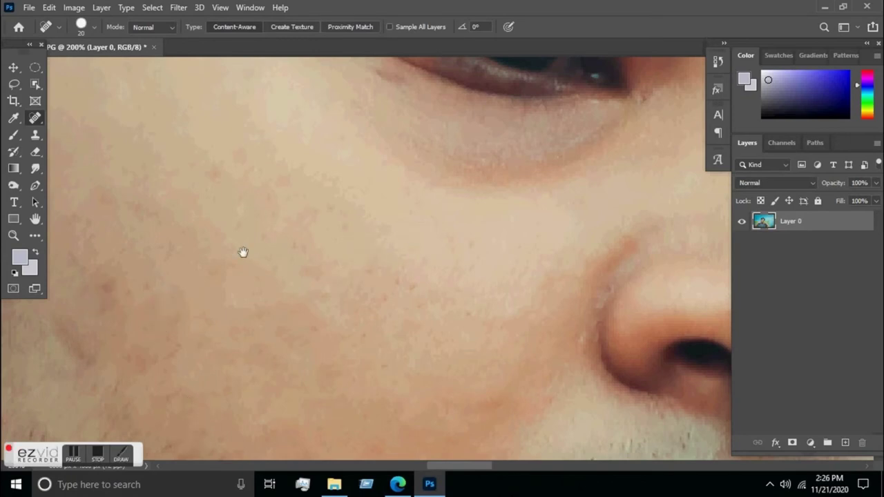
# - Heal the blemishes near the temple and beside the eye
pyautogui.moveTo(243, 252); pyautogui.dragTo(556, 324)
pyautogui.click(359, 237)
pyautogui.click(424, 370)
pyautogui.click(472, 373)
pyautogui.scroll(5, 521, 296)
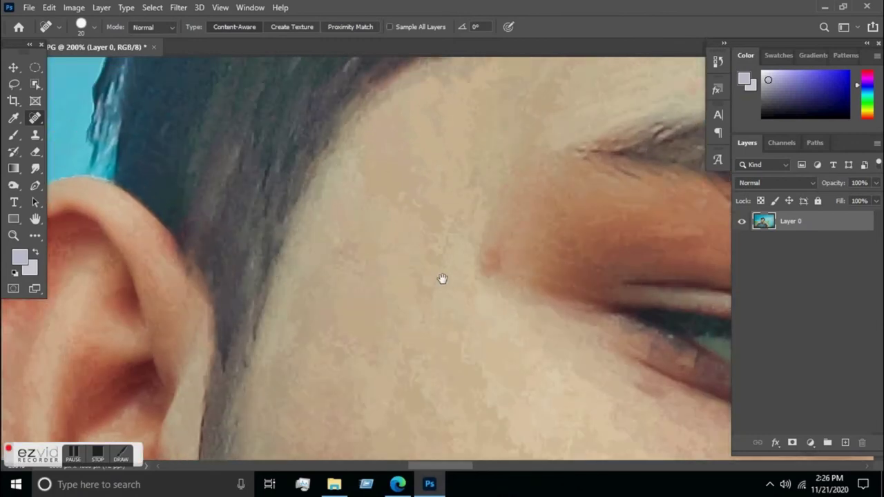
pyautogui.moveTo(442, 330); pyautogui.dragTo(437, 355)
pyautogui.click(293, 330)
pyautogui.moveTo(383, 308); pyautogui.dragTo(385, 314)
pyautogui.scroll(2, 385, 314)
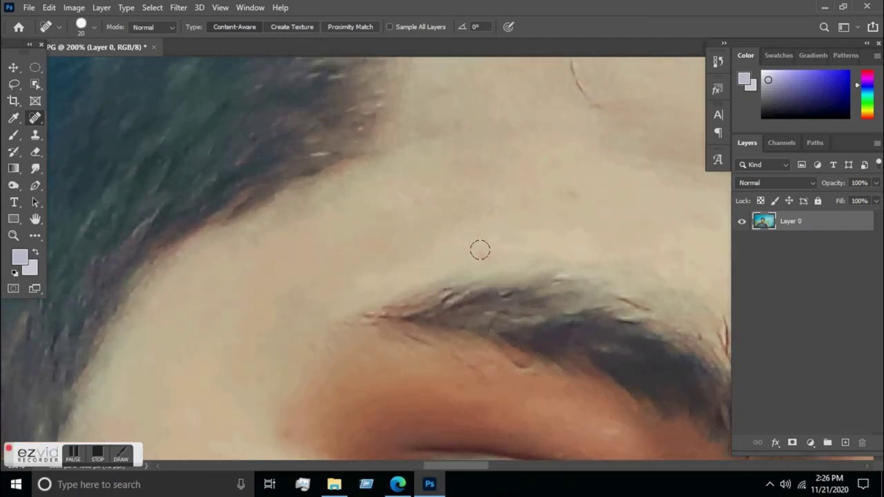
# - Heal the red spots and streaks across the forehead
pyautogui.click(568, 192)
pyautogui.moveTo(578, 278); pyautogui.dragTo(236, 276)
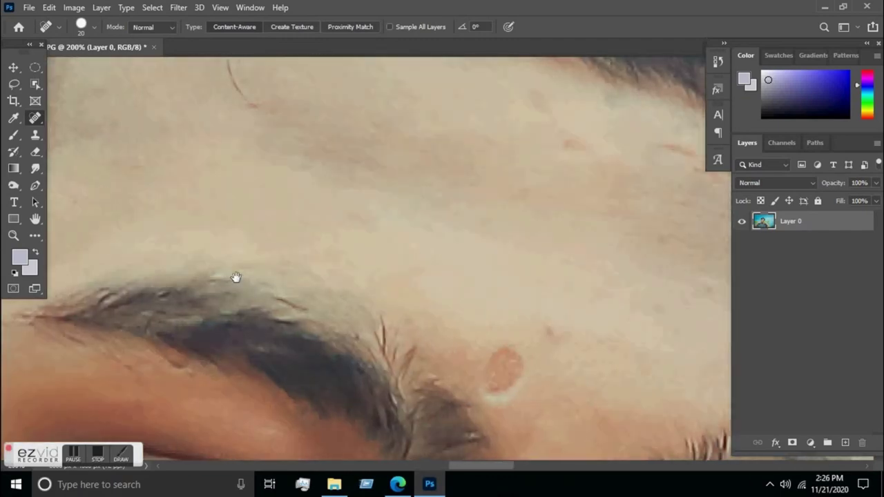
pyautogui.moveTo(485, 374); pyautogui.dragTo(505, 359)
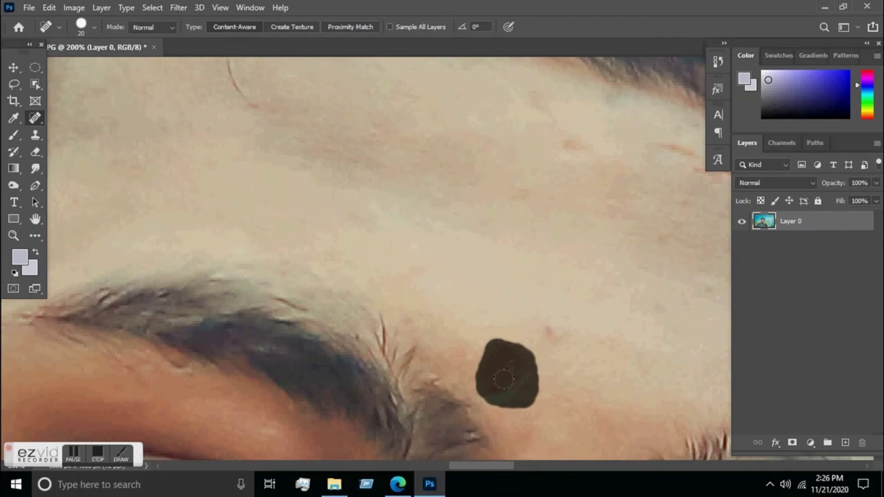
pyautogui.click(543, 325)
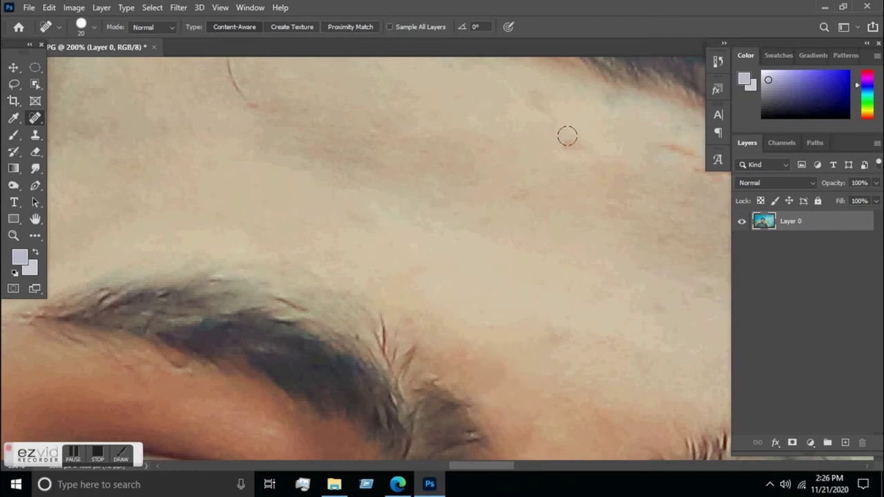
pyautogui.click(689, 151)
pyautogui.moveTo(514, 88)
pyautogui.mouseDown()
pyautogui.moveTo(557, 105)
pyautogui.moveTo(306, 154)
pyautogui.moveTo(265, 138)
pyautogui.mouseUp()
pyautogui.moveTo(427, 97); pyautogui.dragTo(462, 116)
pyautogui.moveTo(399, 128); pyautogui.dragTo(411, 187)
pyautogui.moveTo(399, 154); pyautogui.dragTo(436, 160)
# - Heal the mole and dark spots between the eyebrows plus remaining forehead spots
pyautogui.moveTo(250, 325); pyautogui.dragTo(258, 316)
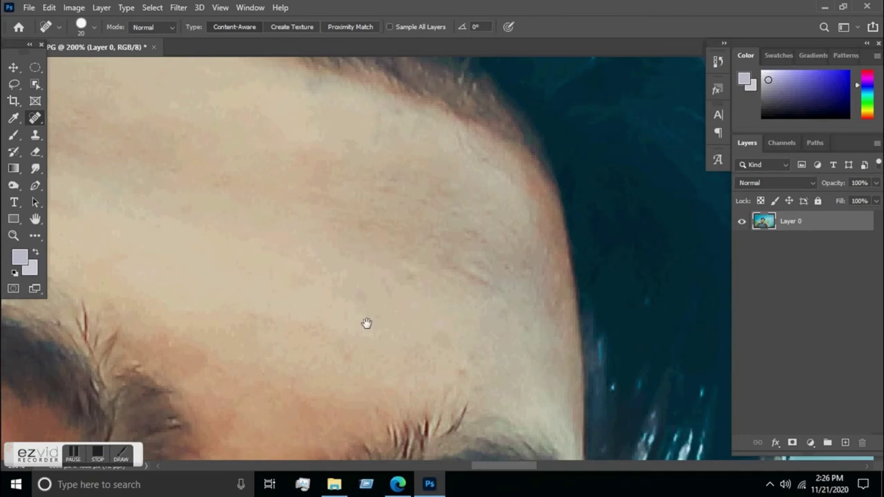
pyautogui.moveTo(366, 323); pyautogui.dragTo(407, 205)
pyautogui.click(302, 407)
pyautogui.click(305, 377)
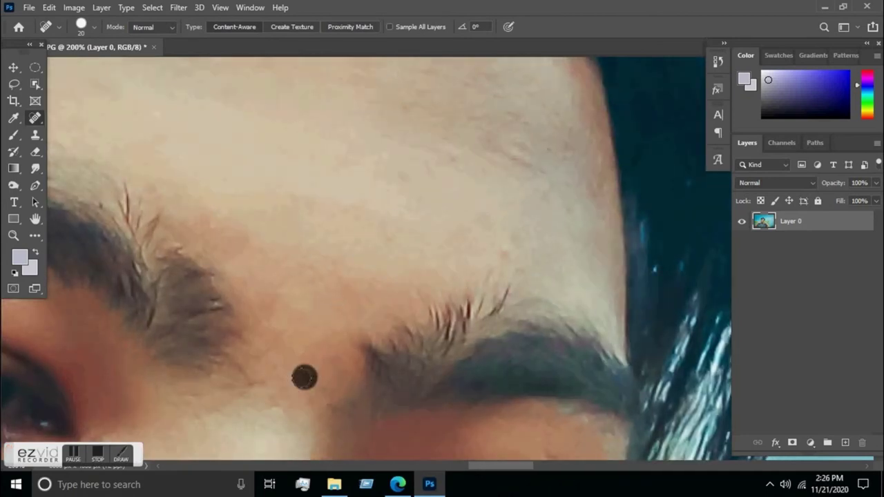
pyautogui.moveTo(306, 390)
pyautogui.mouseDown()
pyautogui.moveTo(343, 223)
pyautogui.moveTo(310, 347)
pyautogui.mouseUp()
pyautogui.click(439, 164)
pyautogui.click(507, 165)
# - Heal the spots on the nose bridge, near the eyebrow and along the cheek edge
pyautogui.moveTo(314, 353); pyautogui.dragTo(433, 64)
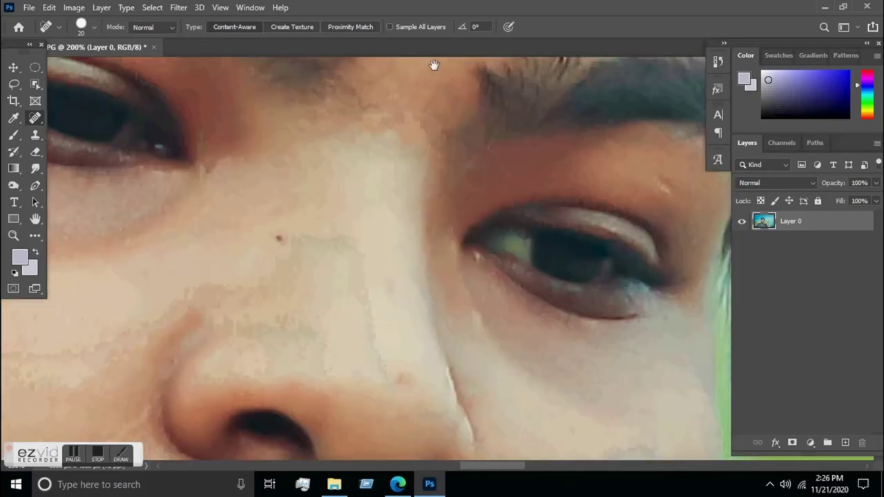
pyautogui.click(392, 281)
pyautogui.click(403, 378)
pyautogui.moveTo(498, 287); pyautogui.dragTo(463, 173)
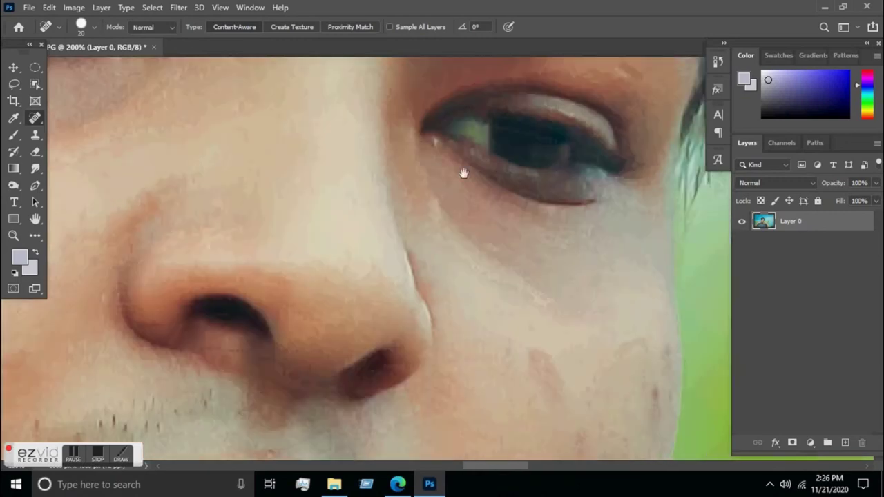
pyautogui.moveTo(520, 236); pyautogui.dragTo(370, 324)
pyautogui.click(474, 161)
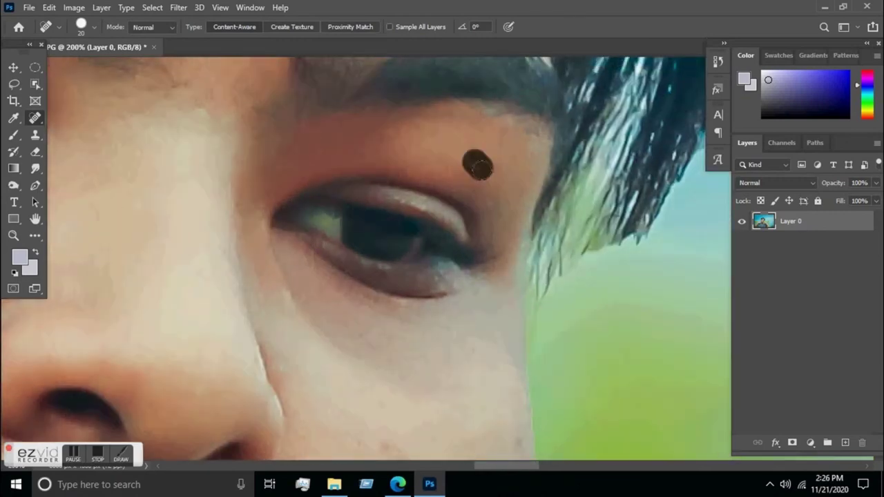
pyautogui.moveTo(453, 438); pyautogui.dragTo(493, 279)
pyautogui.click(538, 253)
pyautogui.click(521, 299)
pyautogui.click(465, 361)
pyautogui.click(401, 255)
pyautogui.click(413, 288)
# - Zoom back out and fit the whole image on screen with Ctrl+0
pyautogui.moveTo(457, 253); pyautogui.dragTo(492, 212)
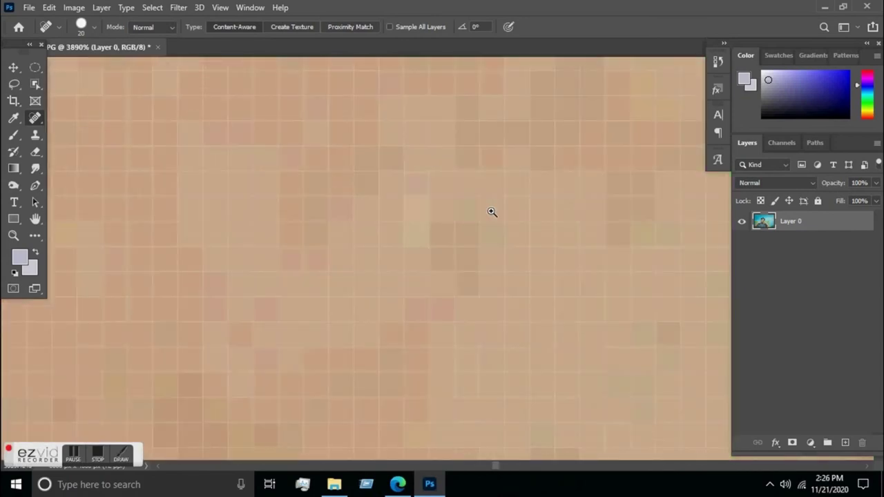
pyautogui.keyDown('alt'); pyautogui.click(310, 200); pyautogui.keyUp('alt')
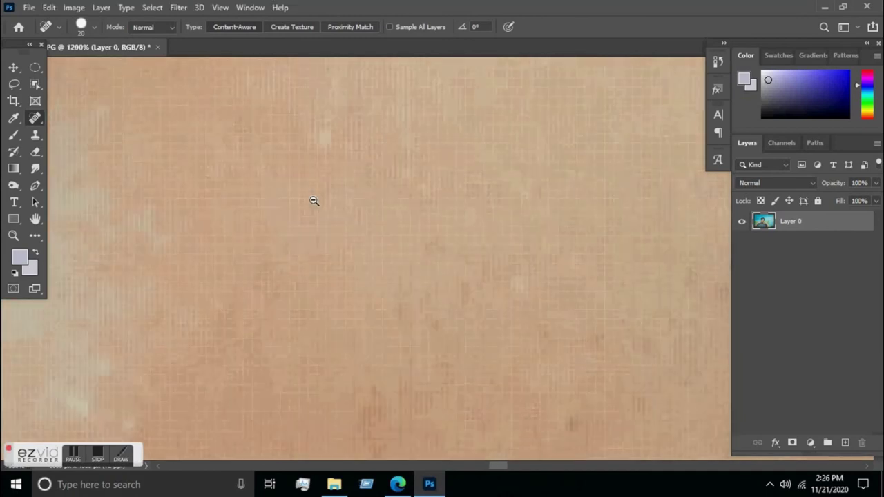
pyautogui.moveTo(314, 201)
pyautogui.mouseDown()
pyautogui.moveTo(261, 148)
pyautogui.moveTo(216, 199)
pyautogui.mouseUp()
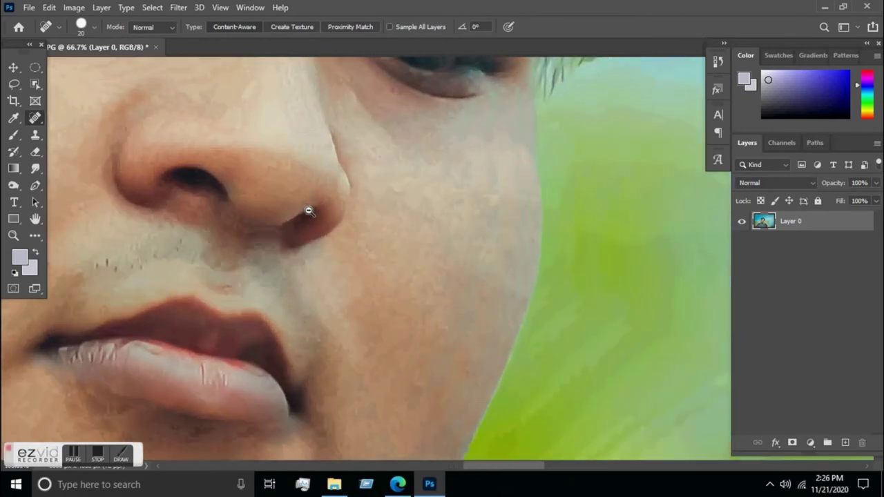
pyautogui.hotkey('ctrl', '0')
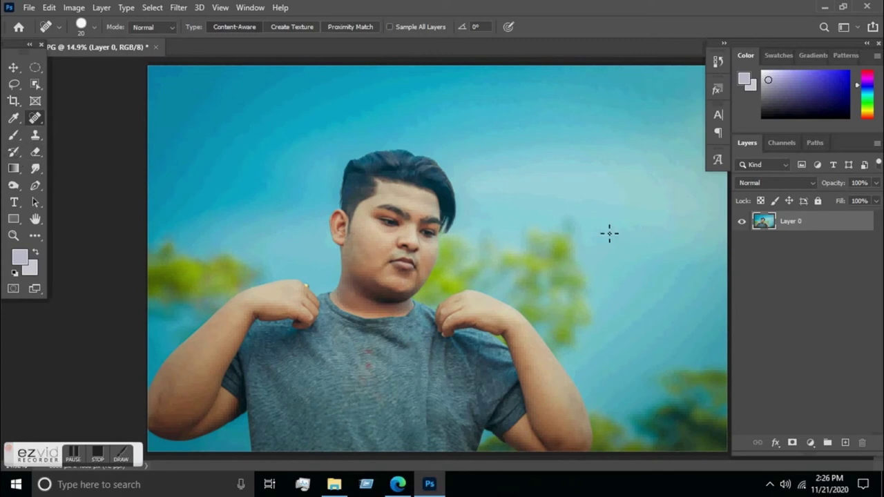
# - Switch to the Smudge tool at 13% strength, zoom in on the face and enlarge the brush
pyautogui.click(35, 168)
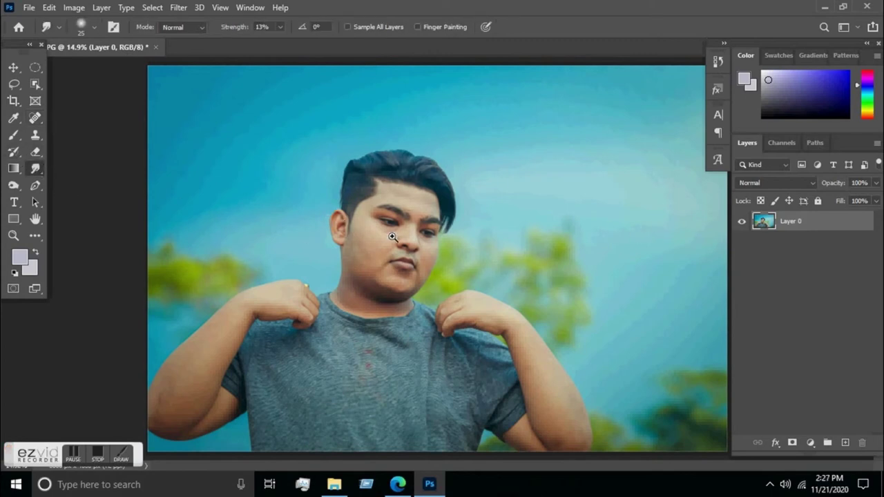
pyautogui.click(391, 237)
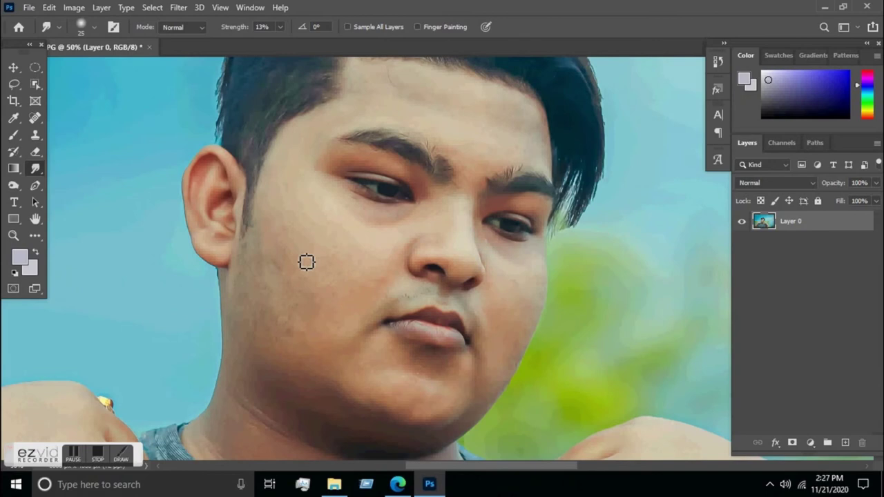
pyautogui.press(']')
pyautogui.press(']')
pyautogui.press(']')
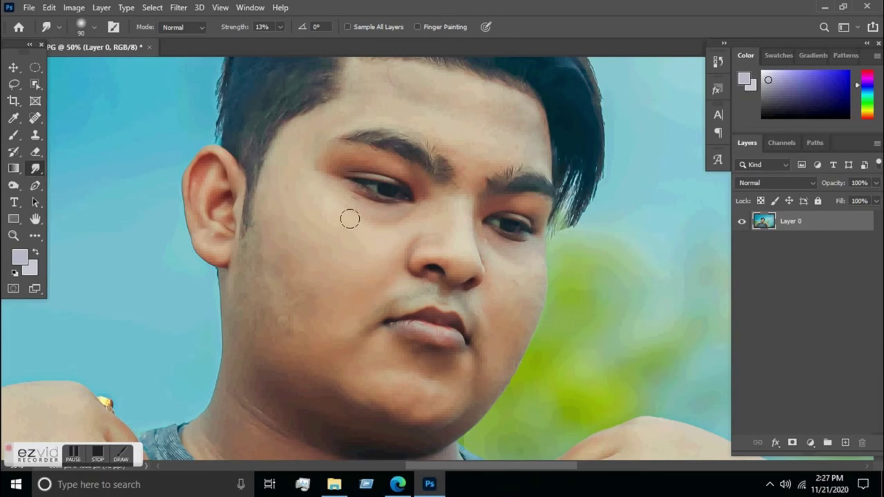
# - Work over the forehead, chin, lips and neck, then zoom out to the whole photo
pyautogui.moveTo(349, 217); pyautogui.dragTo(336, 374)
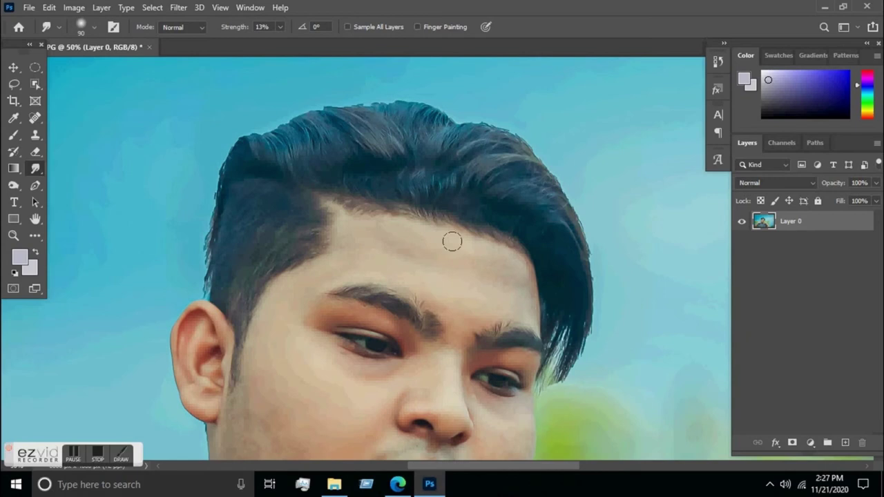
pyautogui.moveTo(449, 369); pyautogui.dragTo(454, 235)
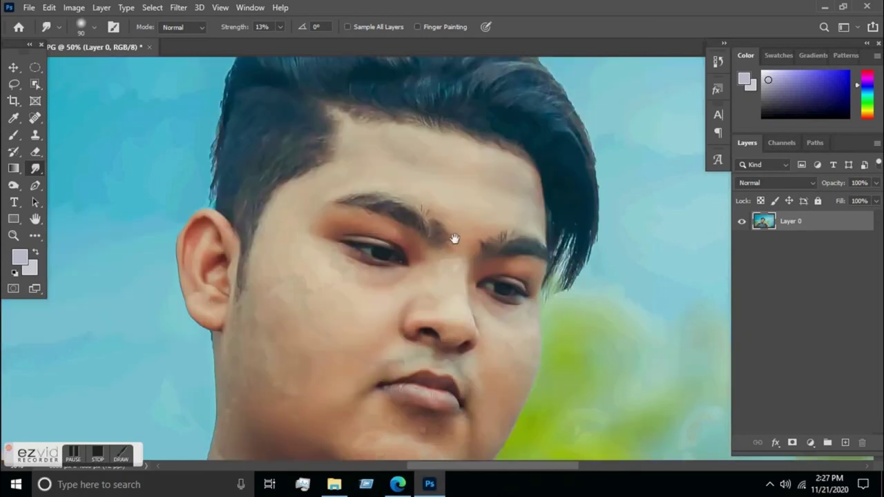
pyautogui.moveTo(328, 347); pyautogui.dragTo(342, 237)
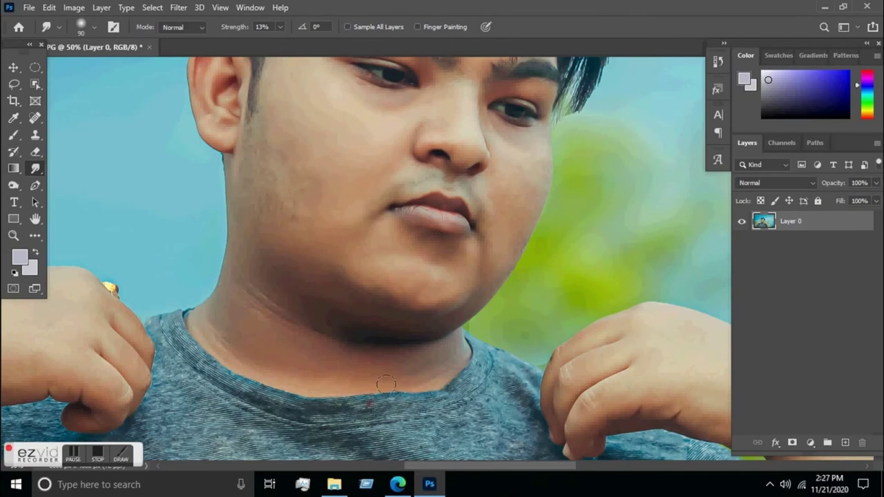
pyautogui.moveTo(512, 204); pyautogui.dragTo(444, 338)
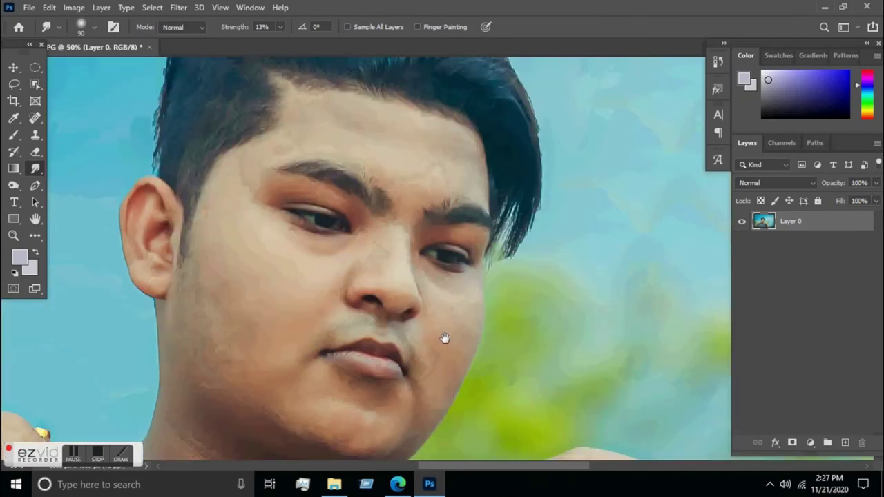
pyautogui.keyDown('alt'); pyautogui.click(348, 186); pyautogui.keyUp('alt')
pyautogui.keyDown('alt'); pyautogui.click(349, 185); pyautogui.keyUp('alt')
pyautogui.keyDown('alt'); pyautogui.click(342, 90); pyautogui.keyUp('alt')
pyautogui.keyDown('alt'); pyautogui.click(345, 172); pyautogui.keyUp('alt')
pyautogui.keyDown('alt'); pyautogui.click(415, 276); pyautogui.keyUp('alt')
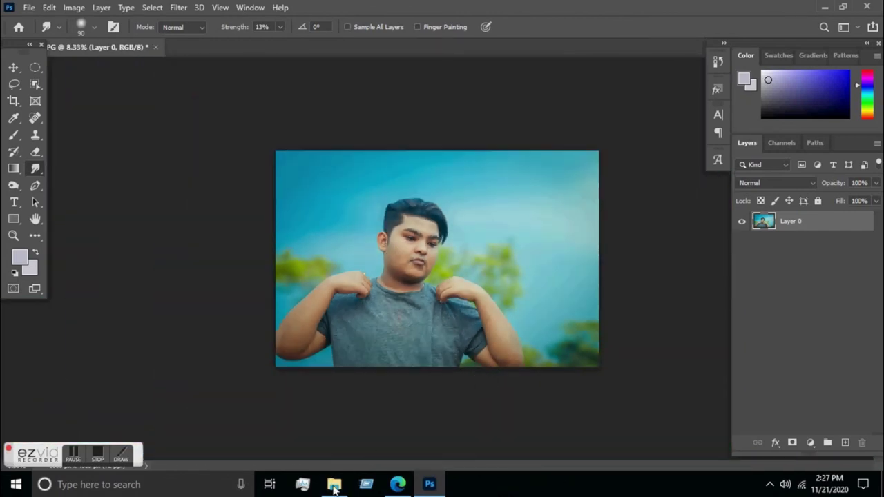
# - Drag lense-flair-source-768x812-1 from the Lens Flares folder in File Explorer onto the portrait
pyautogui.click(334, 484)
pyautogui.moveTo(48, 208)
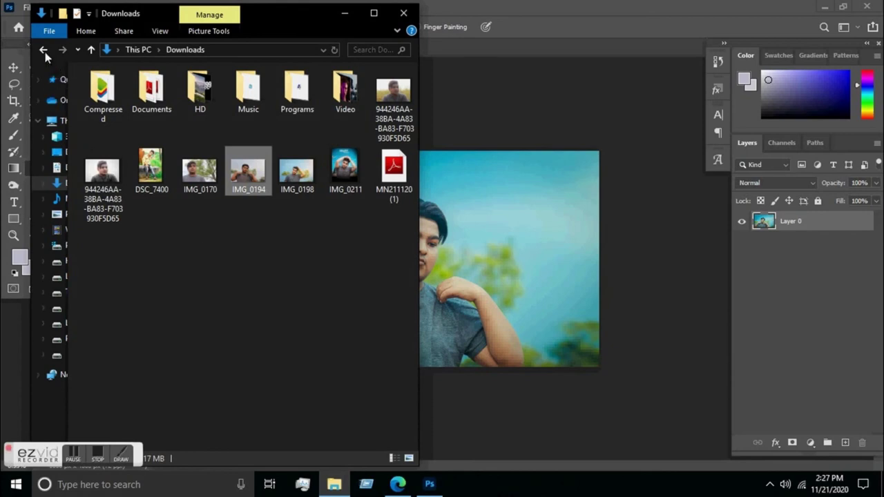
pyautogui.click(42, 50)
pyautogui.scroll(10, 309, 221)
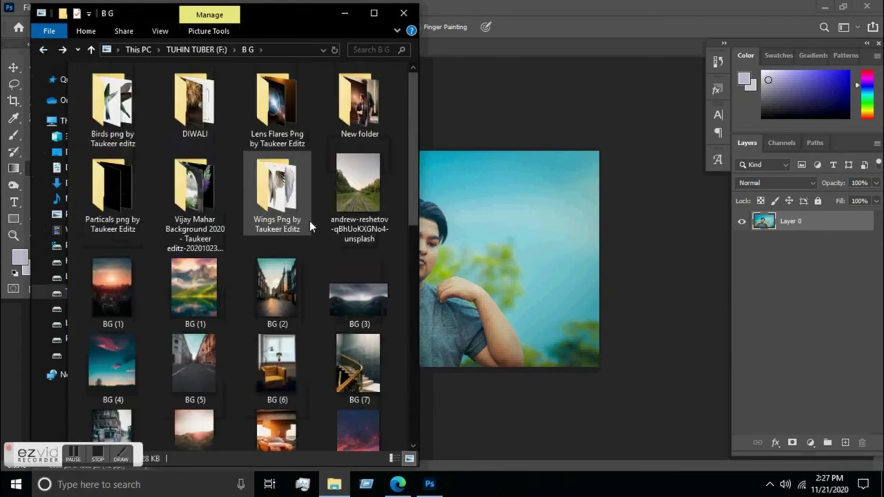
pyautogui.doubleClick(293, 133)
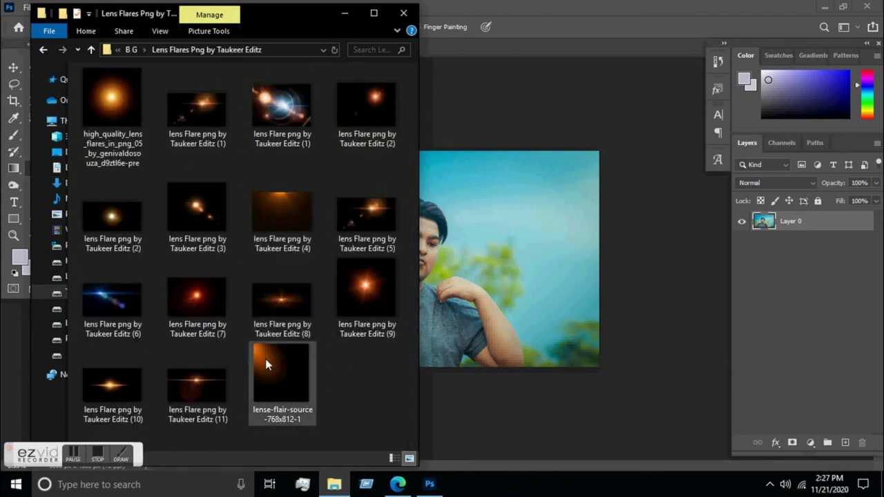
pyautogui.moveTo(503, 303); pyautogui.dragTo(449, 264)
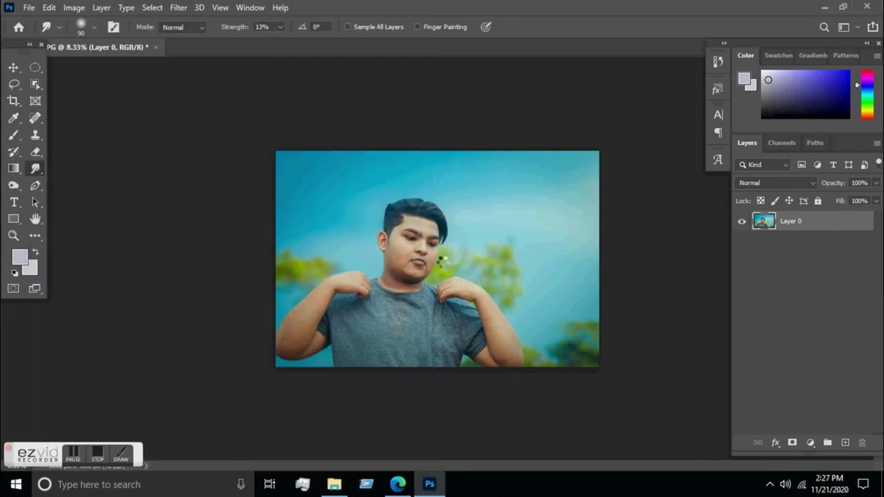
# - Flip the placed lens flare horizontally and enlarge it to cover the photo
pyautogui.rightClick(448, 266)
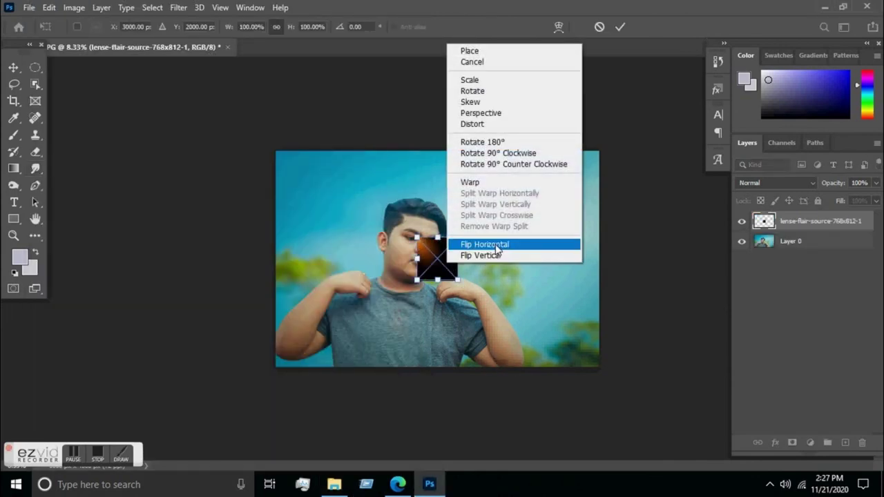
pyautogui.click(470, 244)
pyautogui.moveTo(460, 285); pyautogui.dragTo(571, 401)
pyautogui.moveTo(417, 237); pyautogui.dragTo(138, 103)
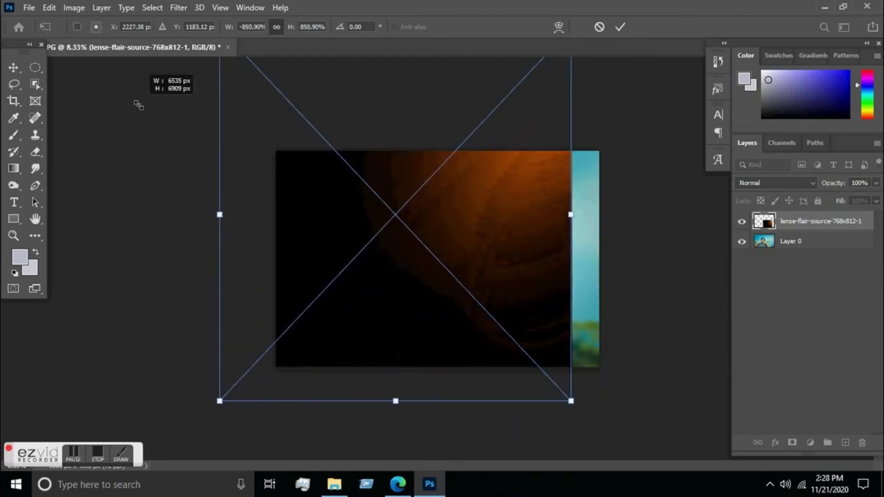
pyautogui.moveTo(526, 209); pyautogui.dragTo(576, 301)
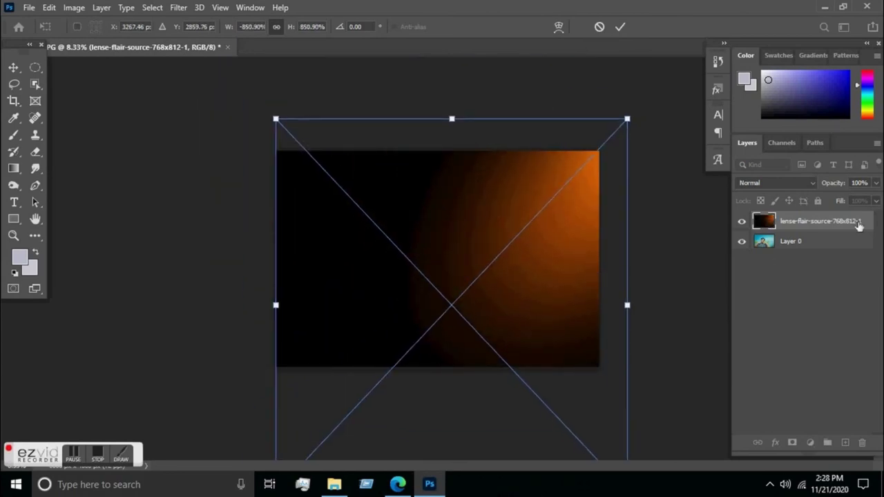
# - Set the flare layer to Screen blend, nudge it left, and commit the 850.90% transform
pyautogui.click(780, 184)
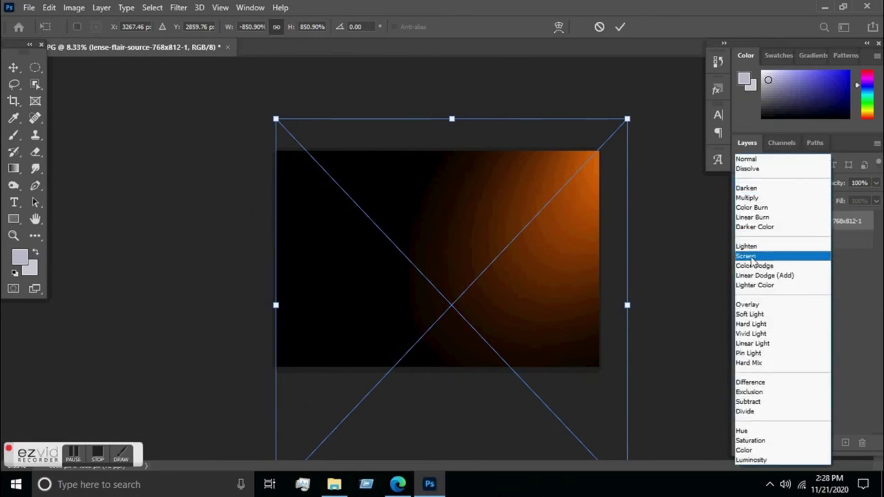
pyautogui.click(759, 256)
pyautogui.moveTo(572, 272); pyautogui.dragTo(556, 282)
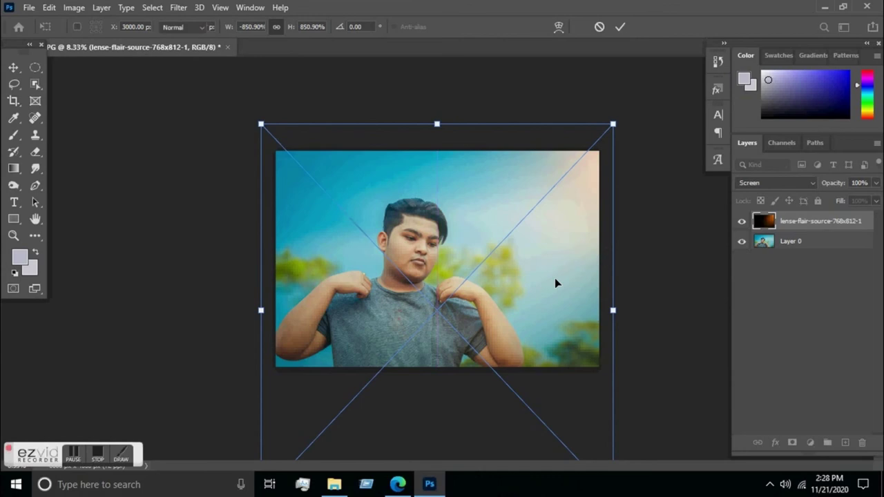
pyautogui.press('Return')
# - Drag the signature image PicsArt_09-03-10.32.27 from the B G folder onto the portrait
pyautogui.press('r')
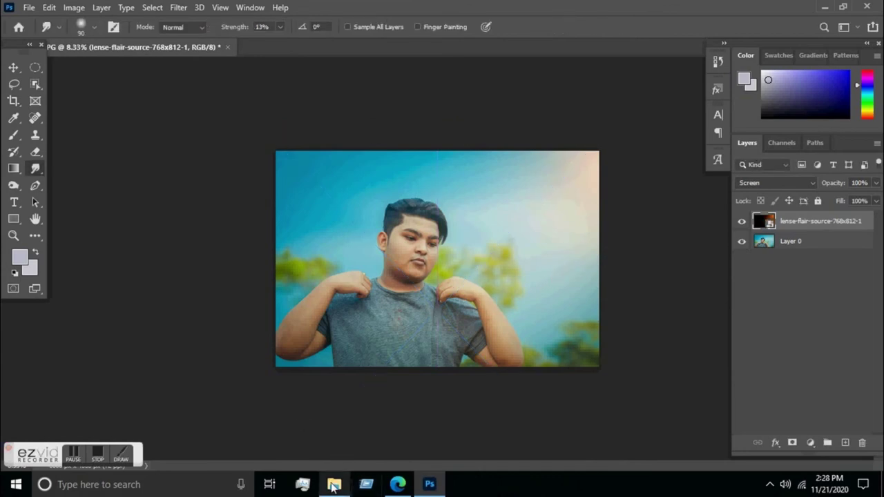
pyautogui.click(334, 484)
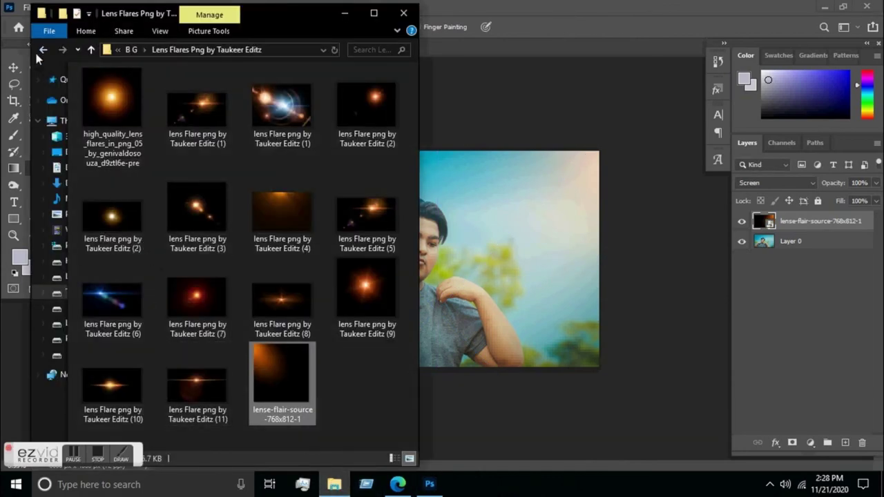
pyautogui.click(41, 51)
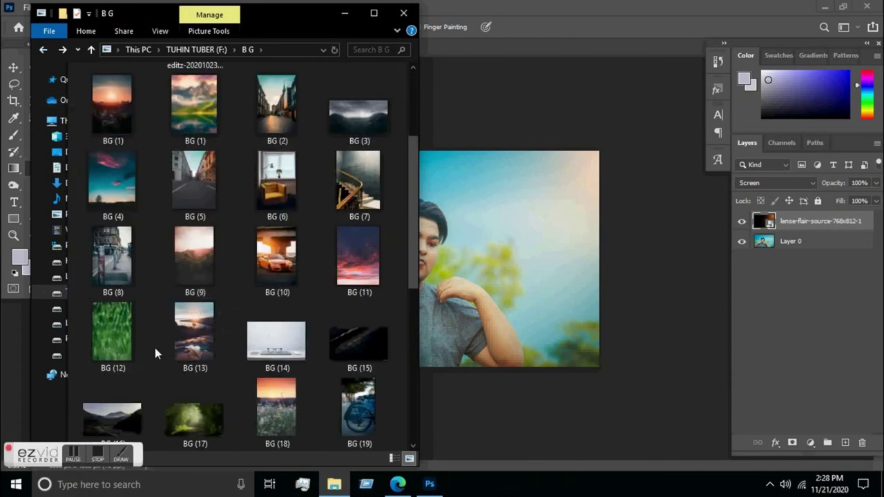
pyautogui.scroll(-4, 155, 347)
pyautogui.moveTo(120, 283); pyautogui.dragTo(449, 261)
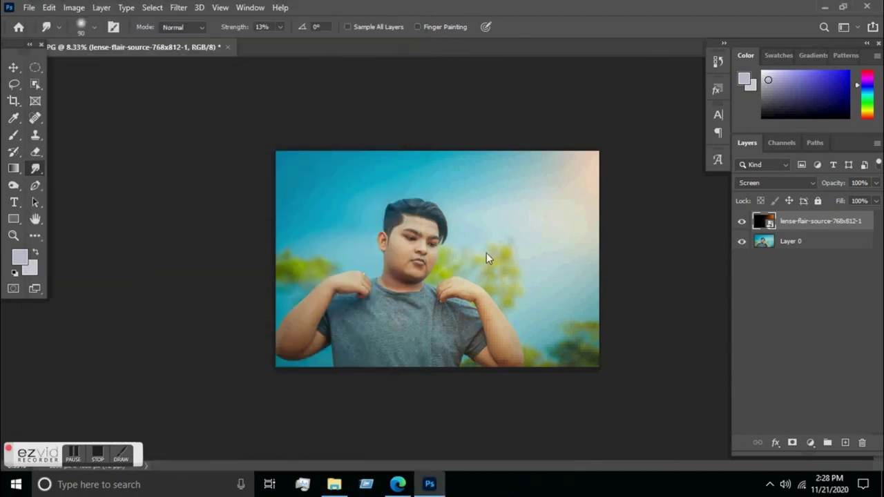
# - Set the signature to Screen blend, shrink it to about 41.86% at the upper left, and commit
pyautogui.click(774, 183)
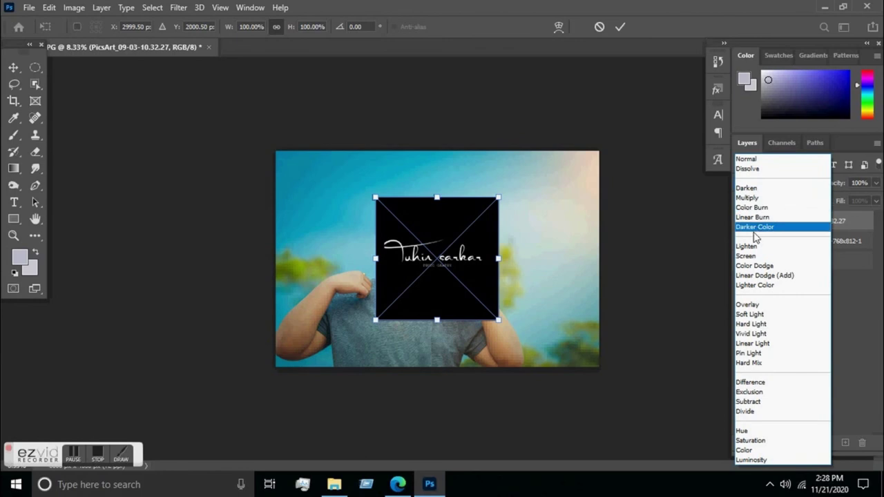
pyautogui.click(763, 261)
pyautogui.moveTo(467, 260); pyautogui.dragTo(368, 230)
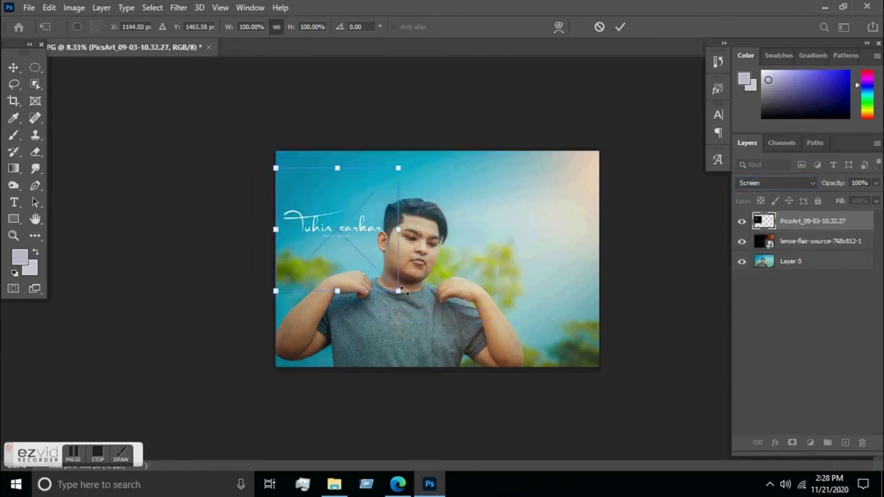
pyautogui.moveTo(397, 291)
pyautogui.mouseDown()
pyautogui.moveTo(326, 219)
pyautogui.moveTo(330, 240)
pyautogui.mouseUp()
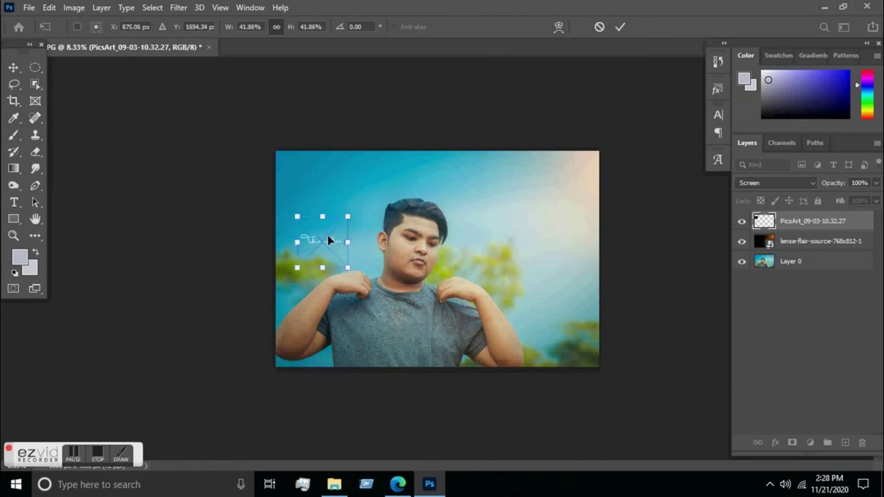
pyautogui.press('Return')
pyautogui.press('r')
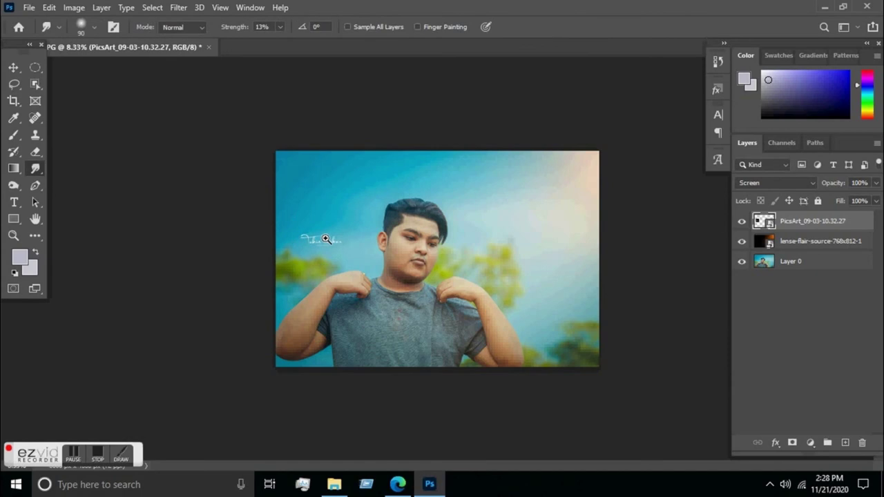
pyautogui.click(325, 239)
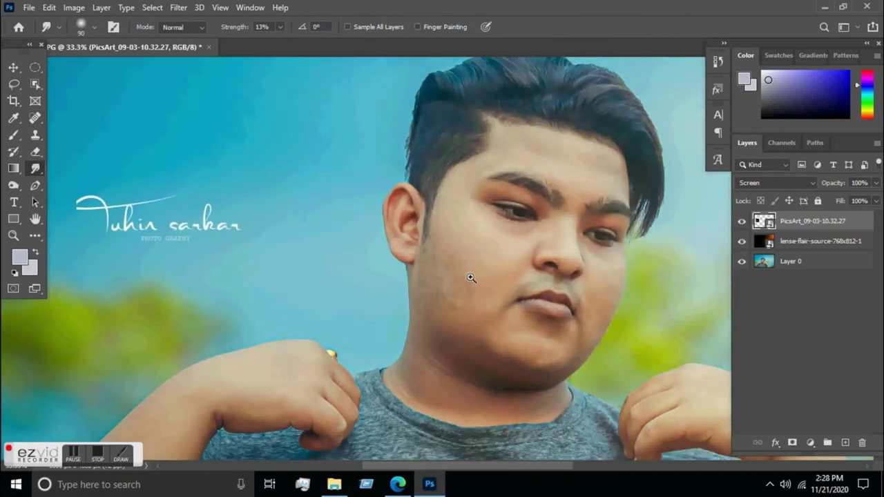
# - Use Merge Visible to flatten the signature, flare and photo into a single Layer 0
pyautogui.hotkey('ctrl', '-')
pyautogui.hotkey('ctrl', '-')
pyautogui.hotkey('ctrl', '-')
pyautogui.rightClick(808, 275)
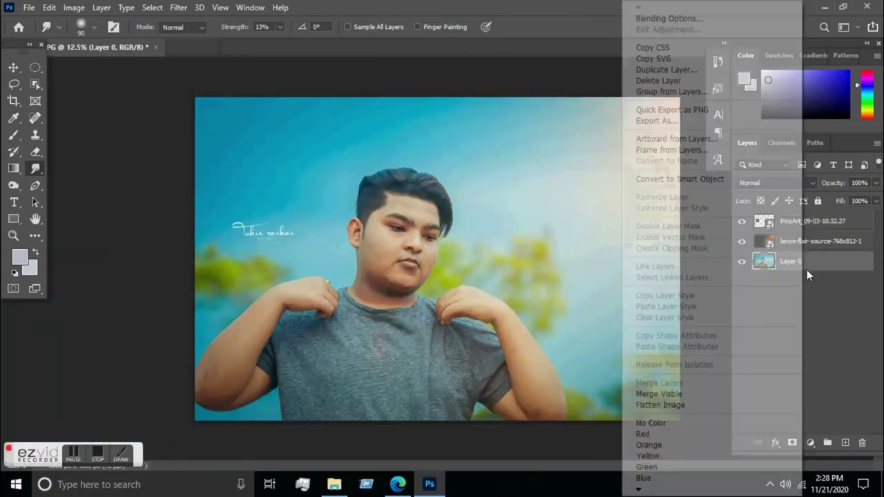
pyautogui.click(656, 394)
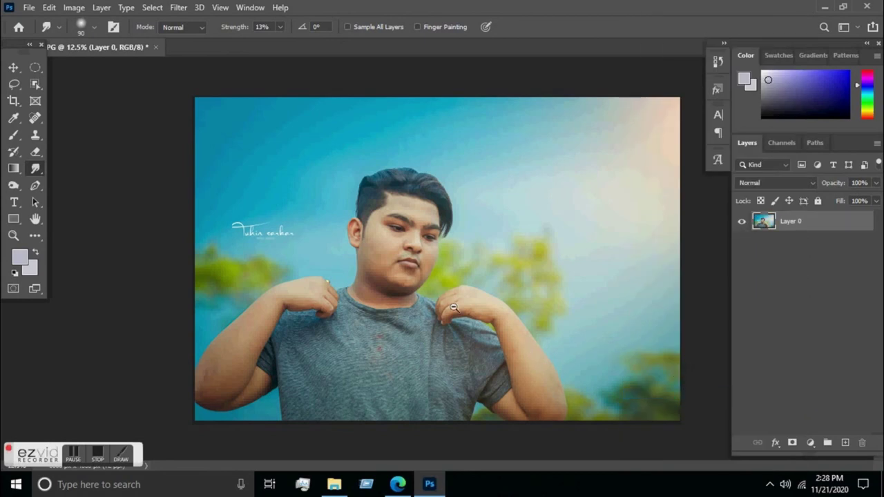
pyautogui.hotkey('ctrl', '-')
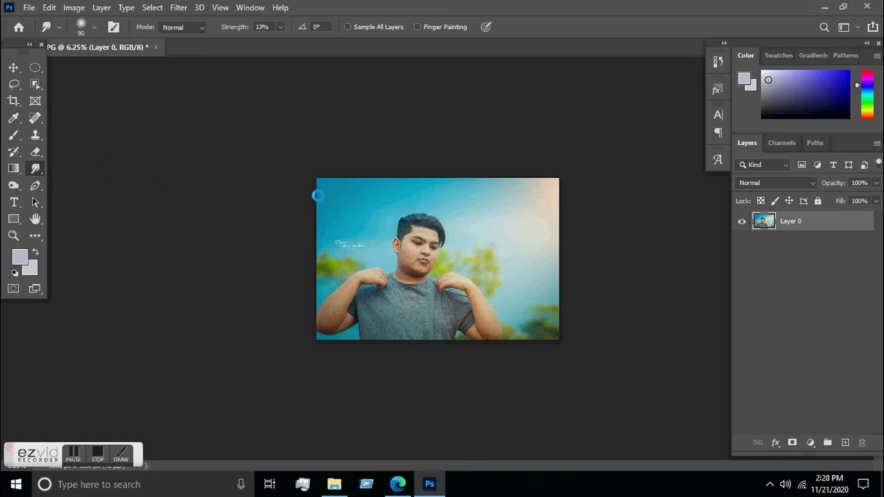
pyautogui.hotkey('ctrl', 'shift', 's')
# - Attempt a JPEG save over IMG_0194.JPG, then back out at the quality options
pyautogui.click(177, 261)
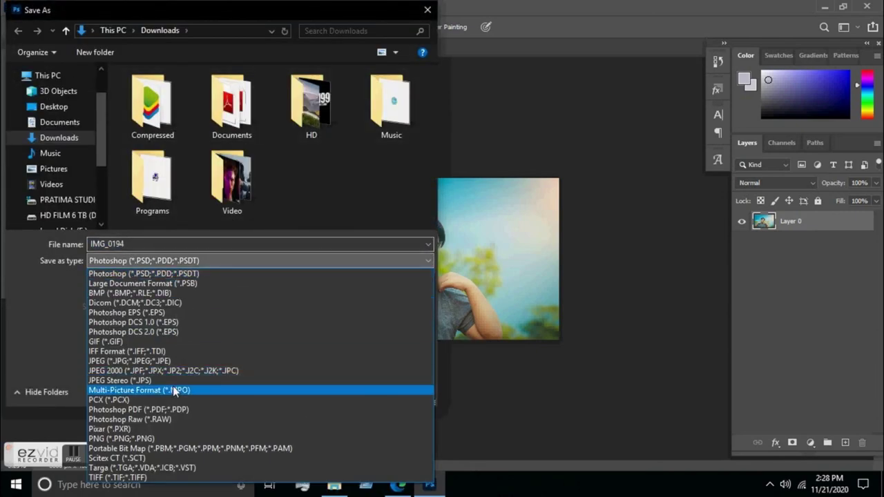
pyautogui.click(165, 361)
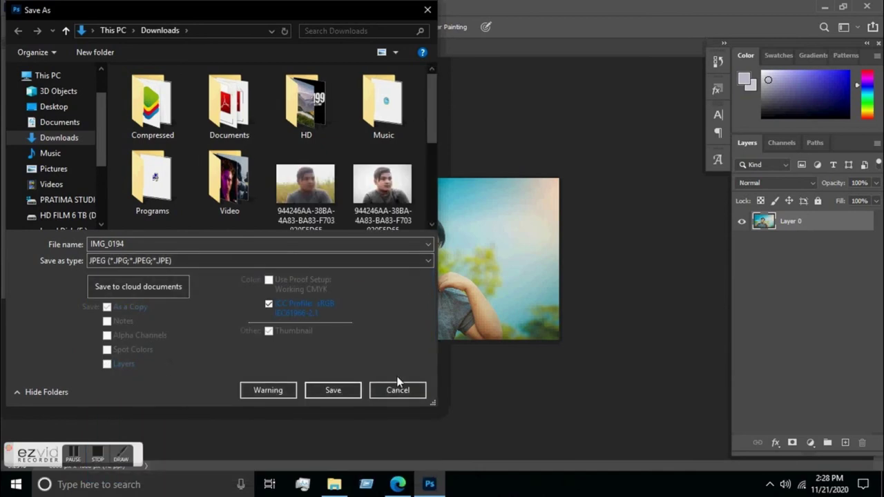
pyautogui.click(341, 391)
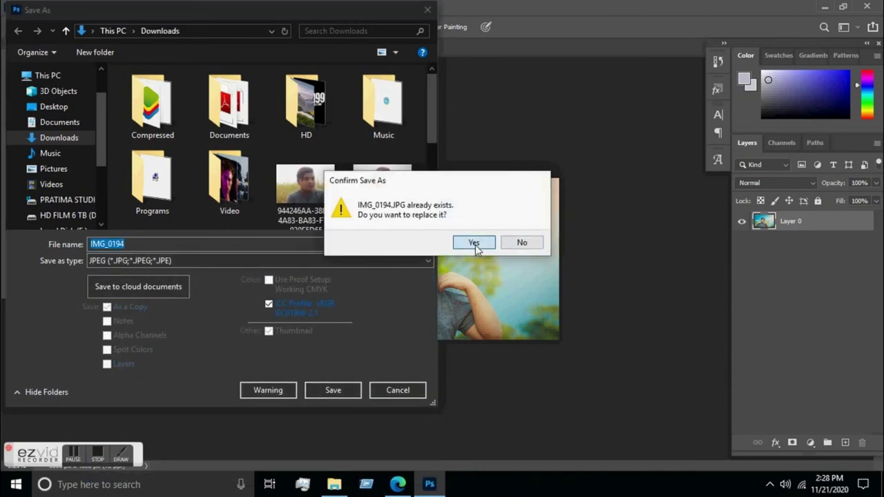
pyautogui.click(474, 242)
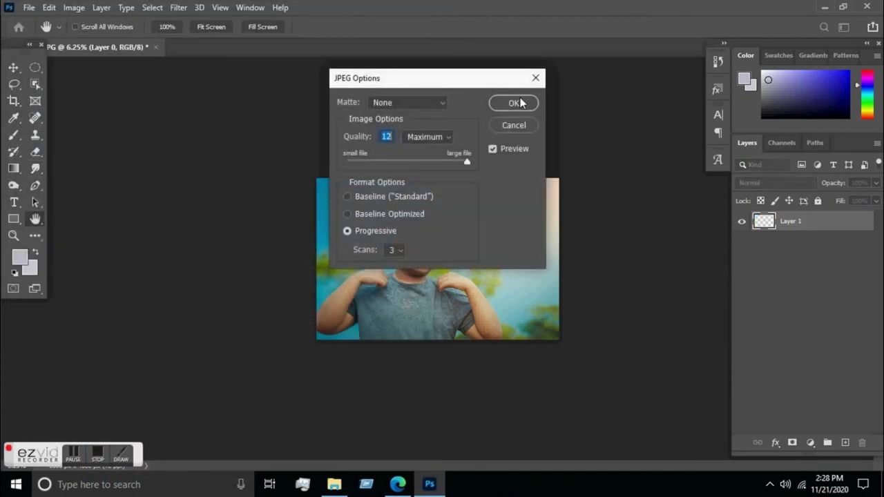
pyautogui.click(535, 78)
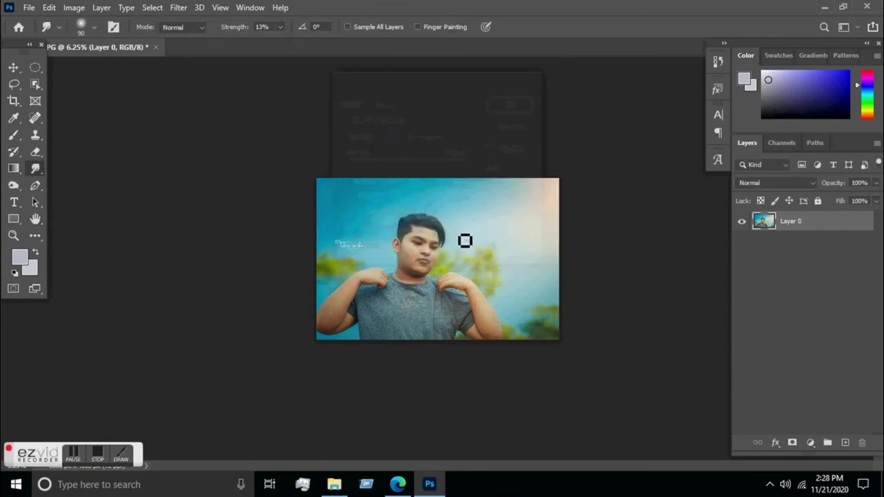
# - Save a copy as JPEG IMG_01943 at quality 12, then close the document without saving
pyautogui.hotkey('ctrl', 'shift', 's')
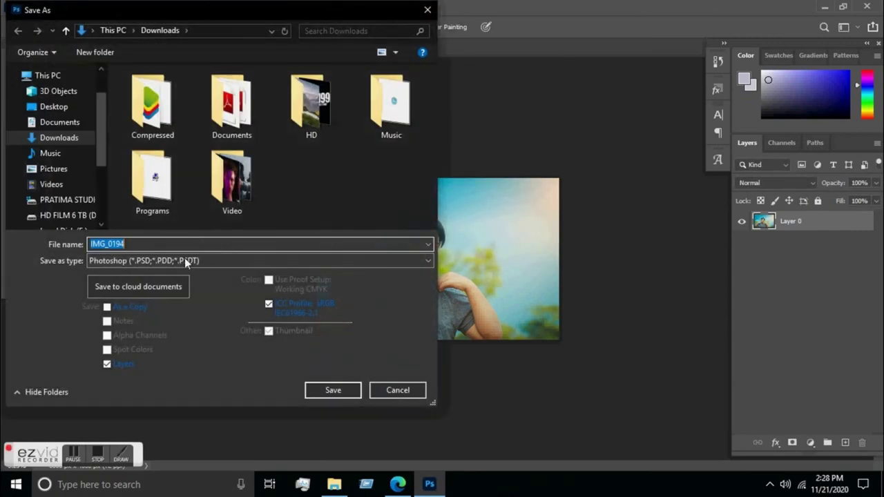
pyautogui.click(153, 243)
pyautogui.write('3')
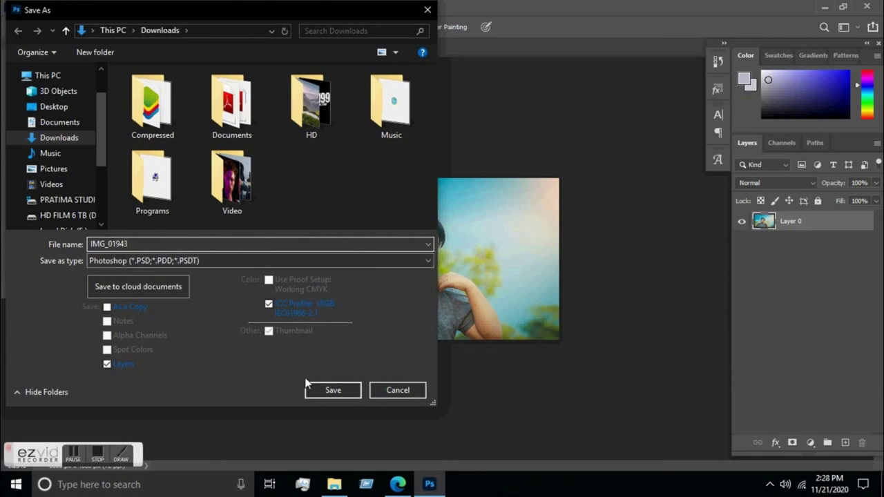
pyautogui.click(220, 259)
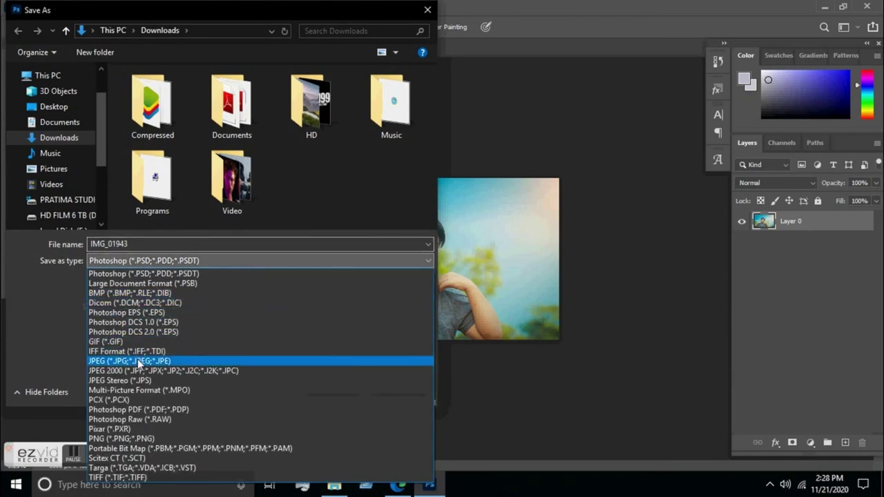
pyautogui.click(142, 361)
pyautogui.click(336, 393)
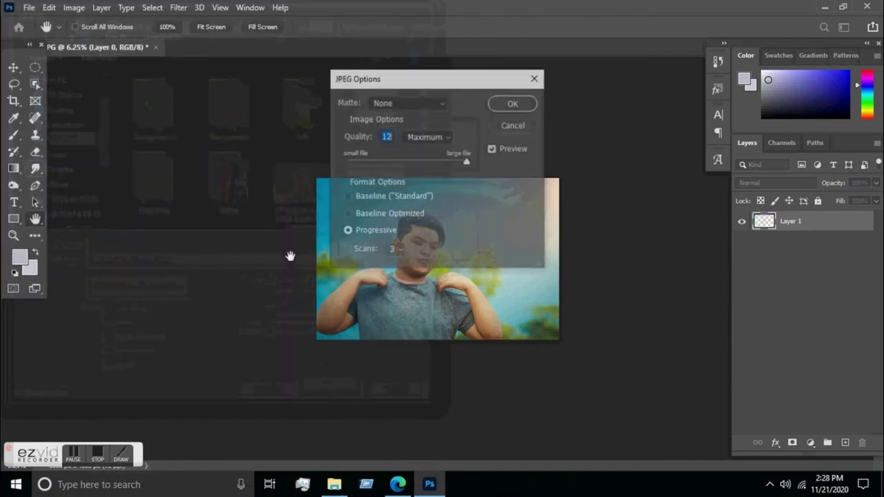
pyautogui.click(507, 105)
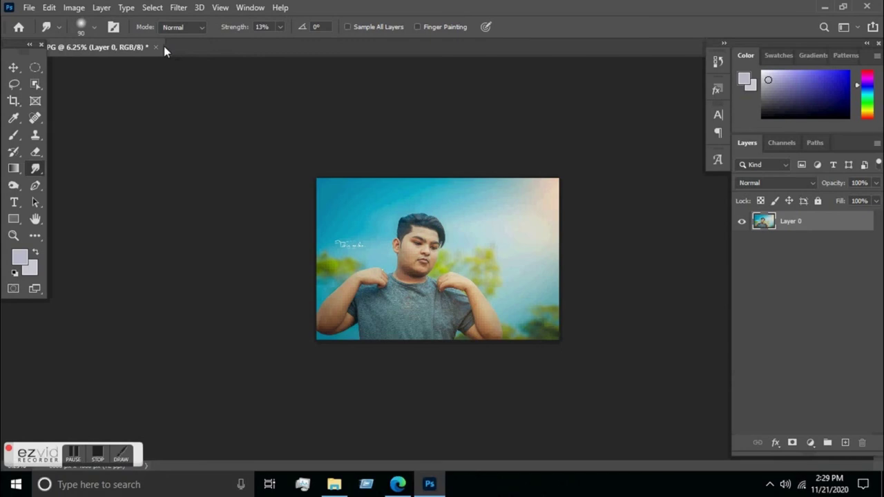
pyautogui.click(156, 47)
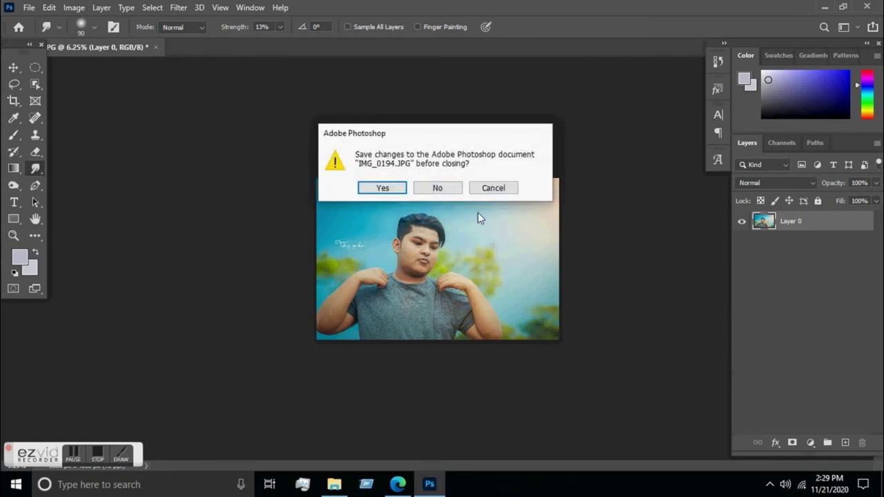
pyautogui.click(451, 189)
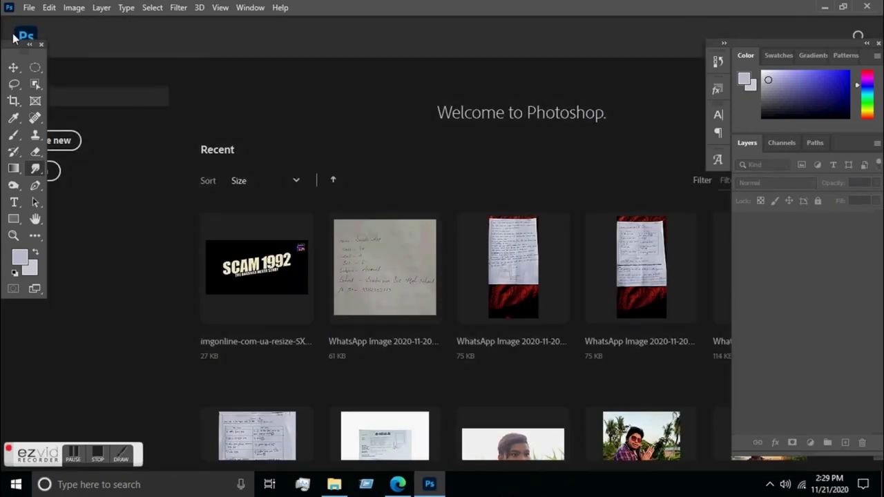
# - Minimize Photoshop and refresh the Downloads folder in File Explorer to list IMG_01943
pyautogui.click(824, 7)
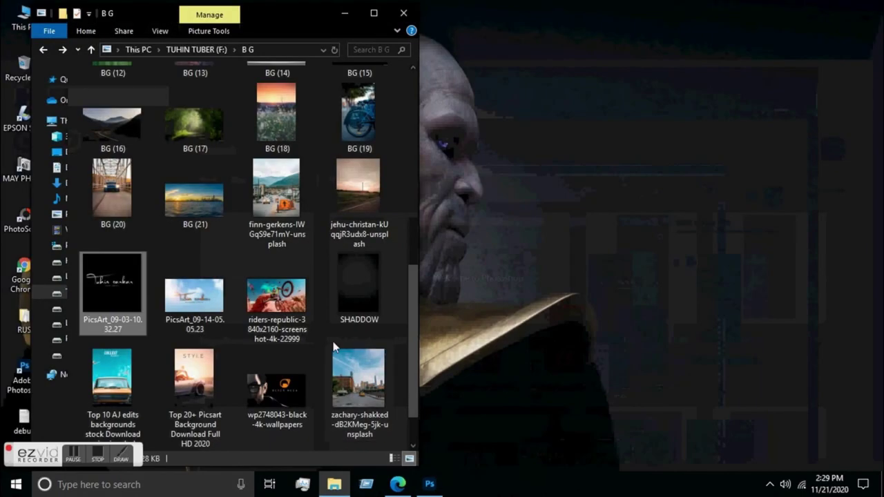
pyautogui.click(57, 185)
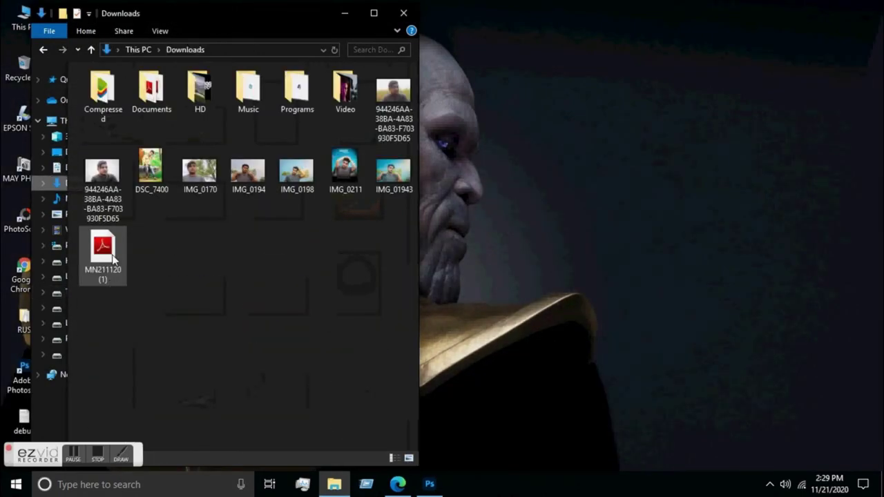
pyautogui.rightClick(176, 201)
pyautogui.click(209, 273)
pyautogui.rightClick(198, 224)
pyautogui.click(234, 297)
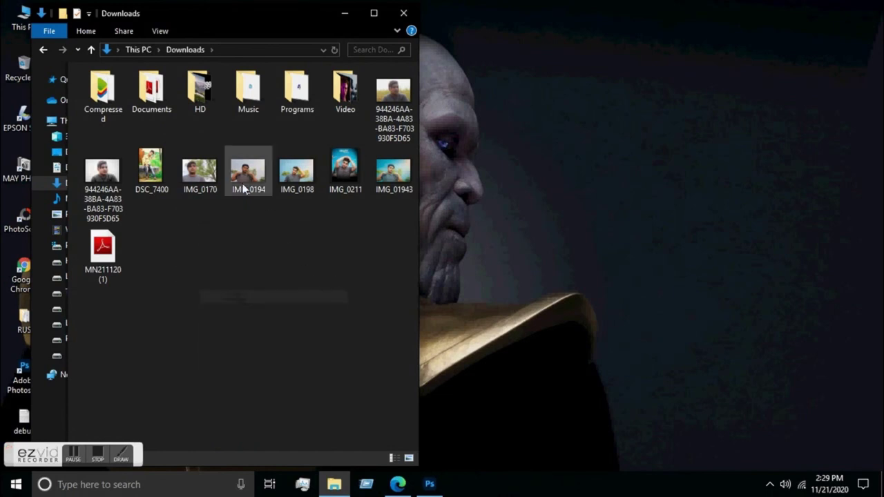
# - Open IMG_0194 from Downloads in the Photos viewer
pyautogui.click(296, 173)
pyautogui.click(238, 177)
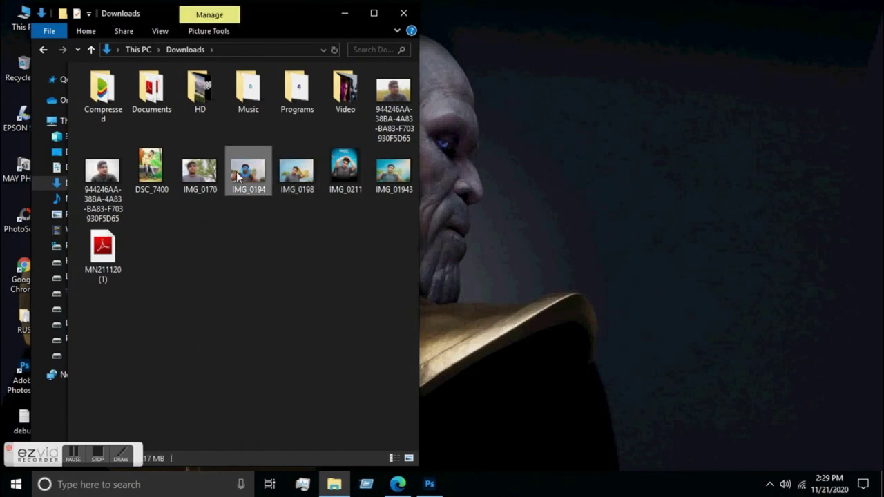
pyautogui.doubleClick(238, 177)
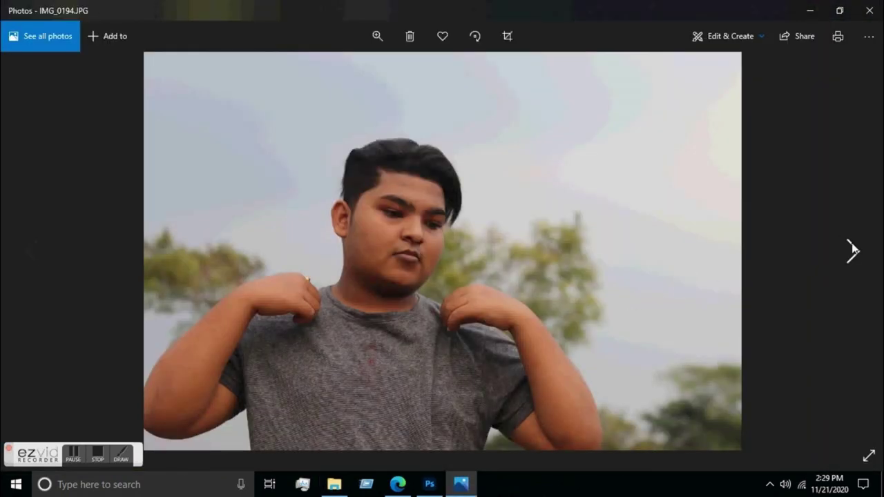
# - Step past IMG_0198 to the exported IMG_01943 in Photos, then close the viewer
pyautogui.click(853, 250)
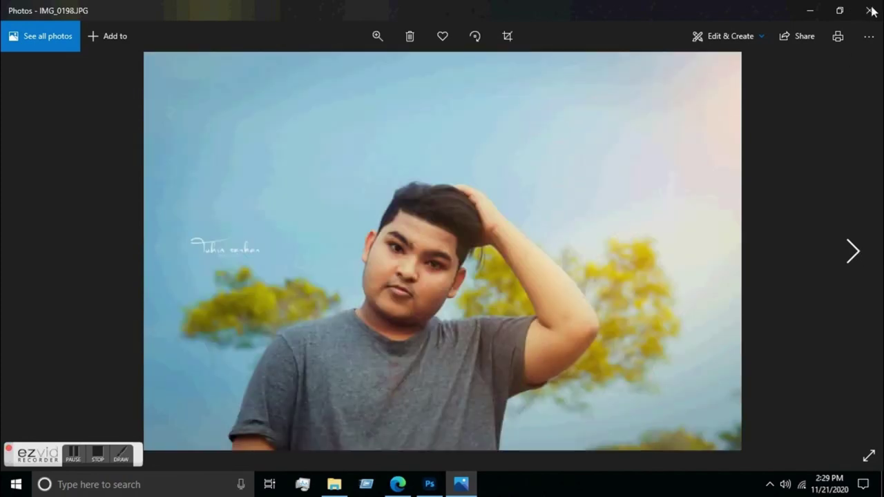
pyautogui.press('Right')
pyautogui.scroll(3, 426, 218)
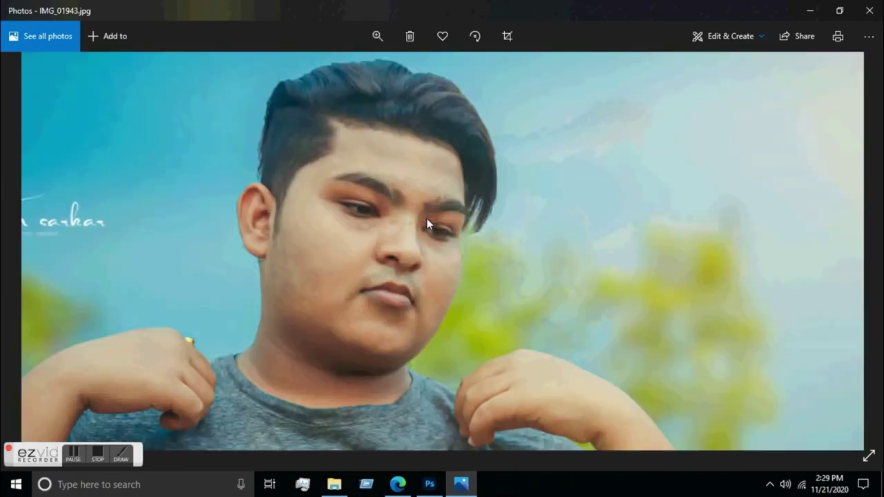
pyautogui.scroll(-3, 399, 163)
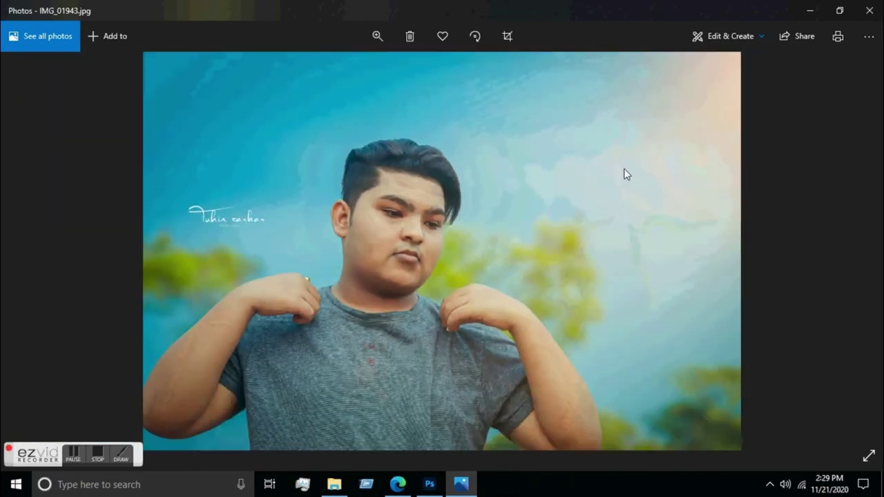
pyautogui.click(869, 11)
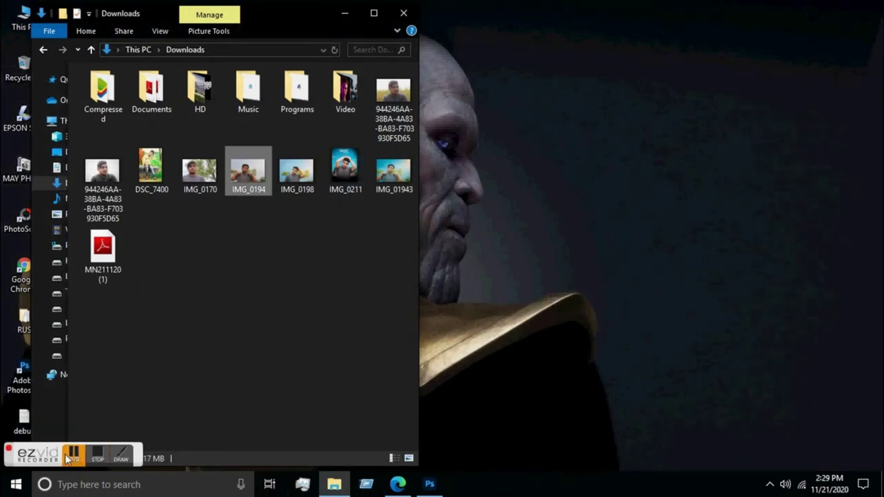
pyautogui.click(67, 459)
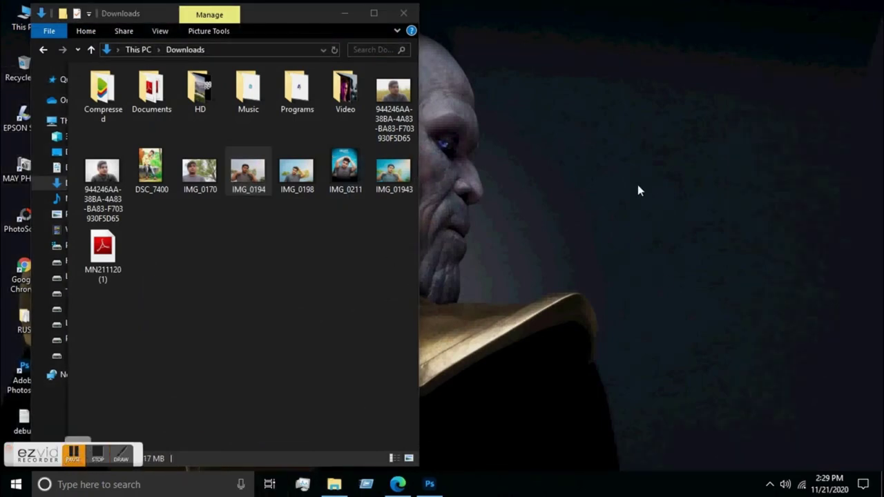